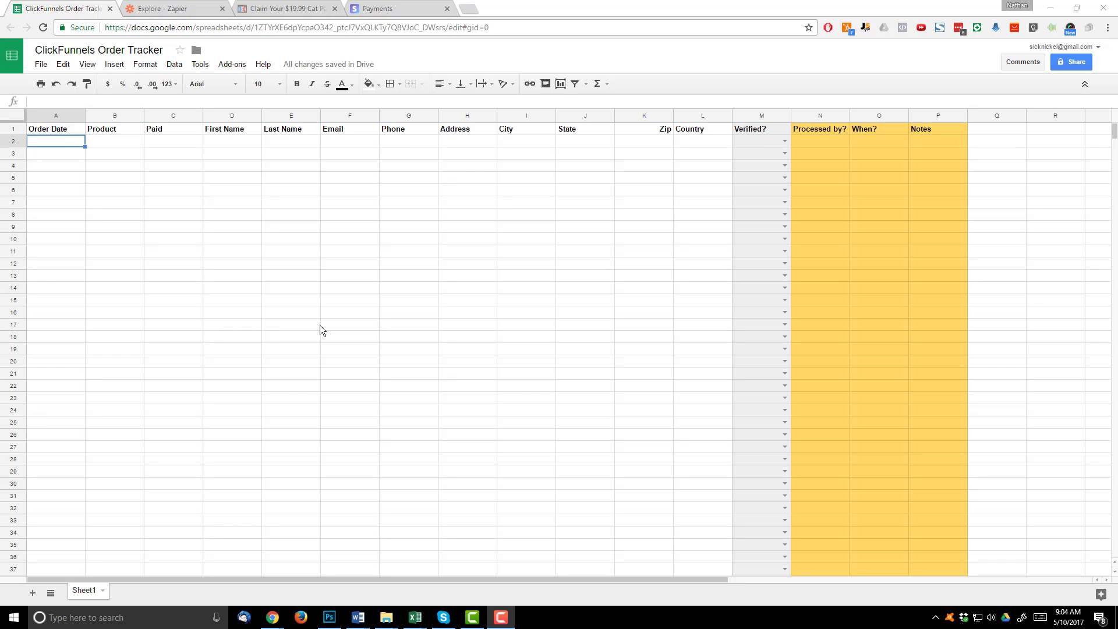
- Review the order tracker's file menu and headers, Order Date in A1 through Verified? in M1
click(41, 64)
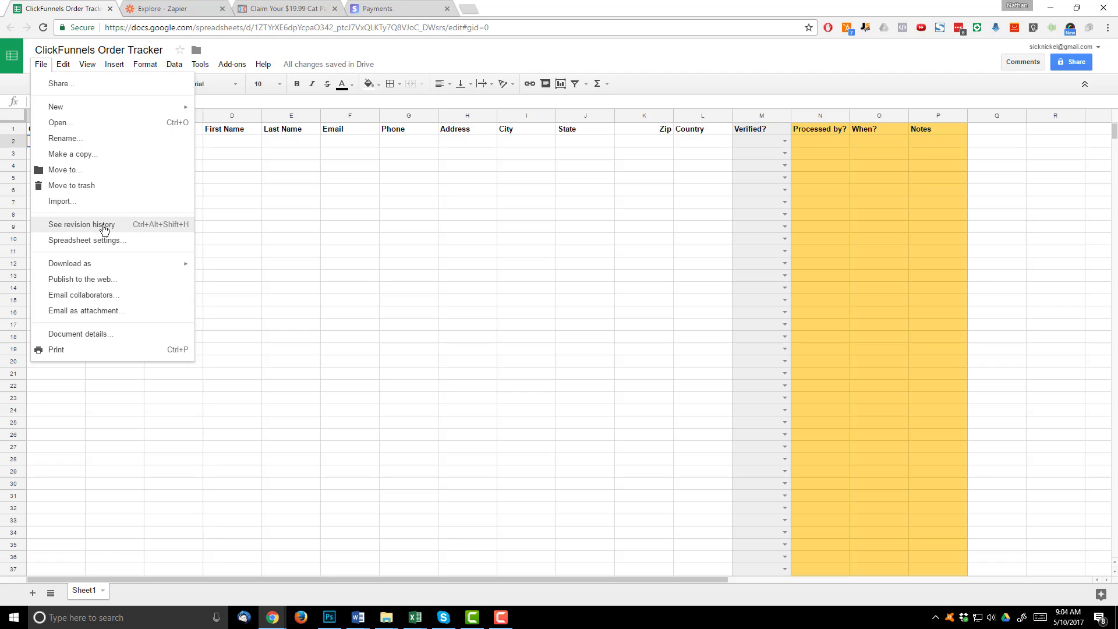
click(296, 190)
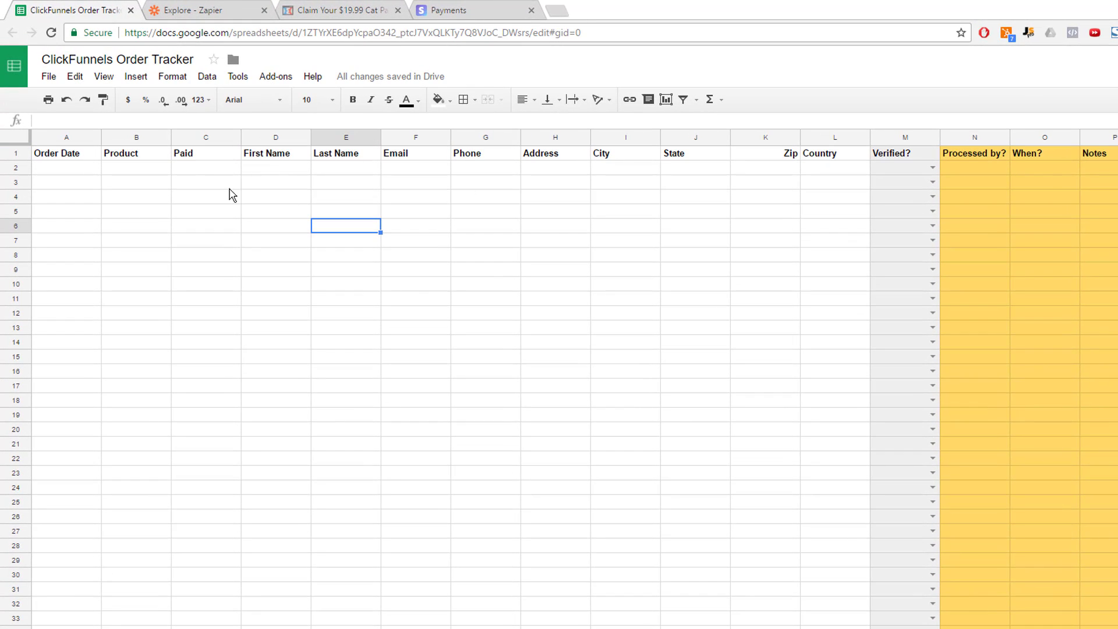
click(64, 155)
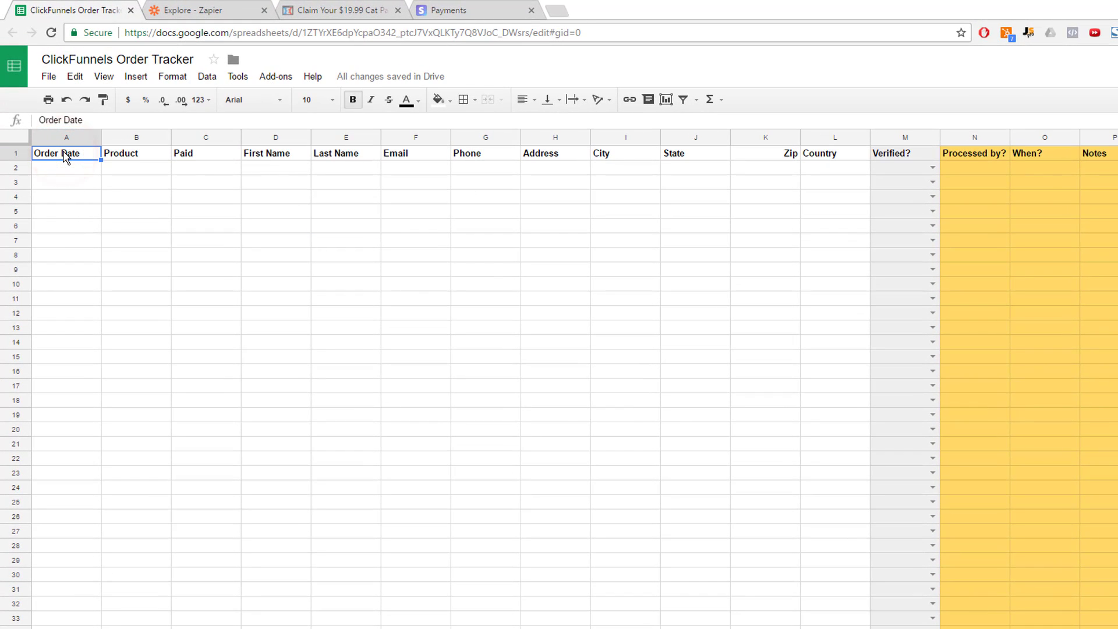
click(121, 159)
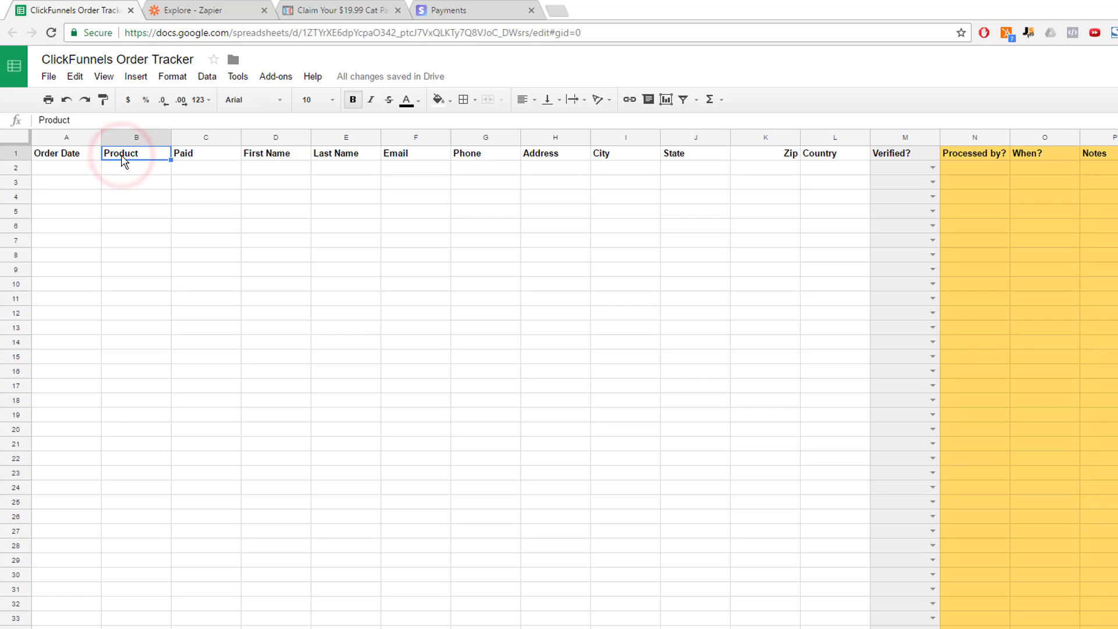
click(194, 157)
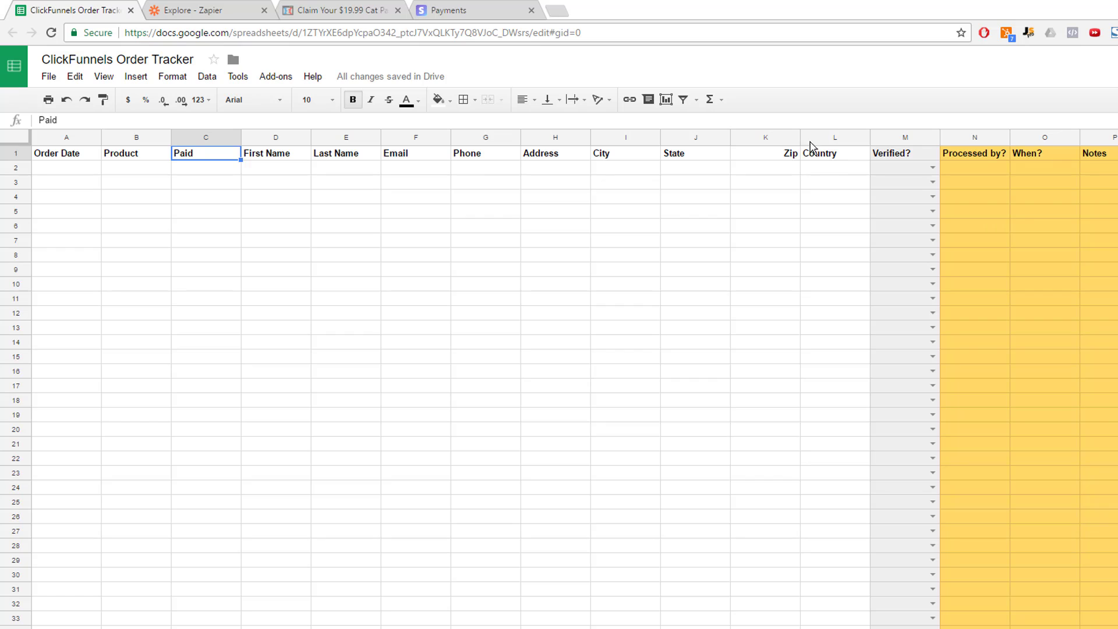
click(887, 159)
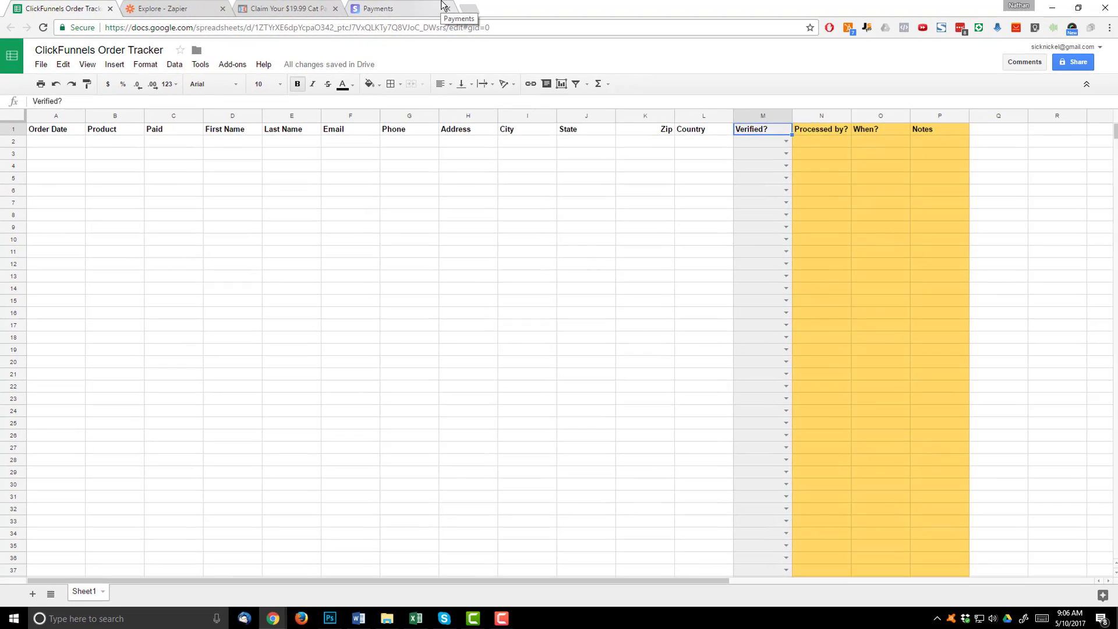
- Switch to the Stripe payments dashboard and scroll down through the payments table
click(501, 7)
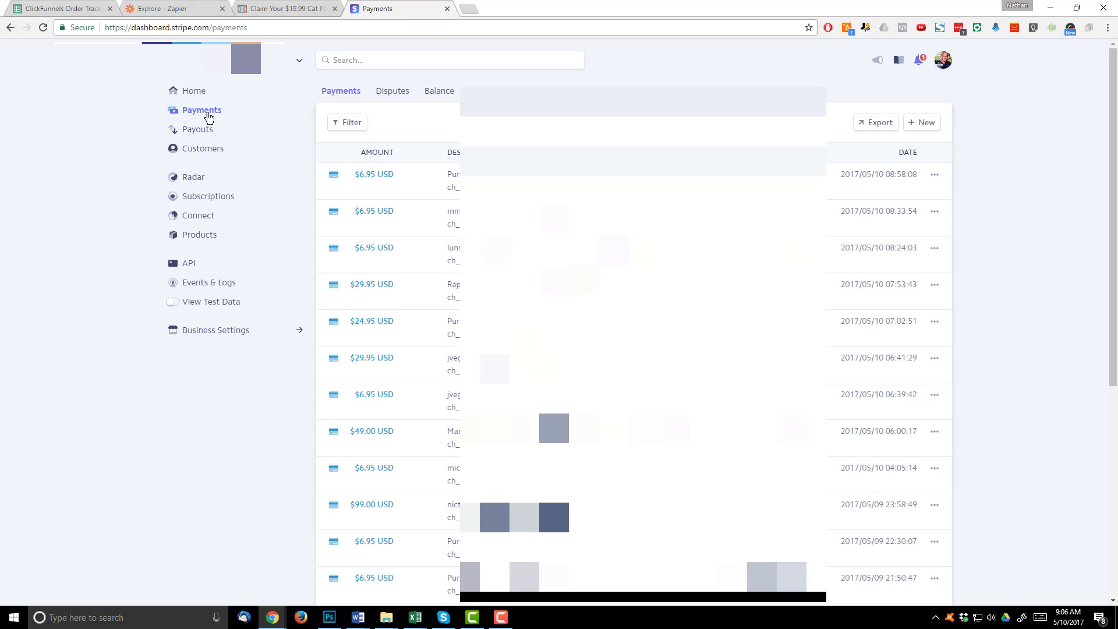
scroll(458, 429, down, 4)
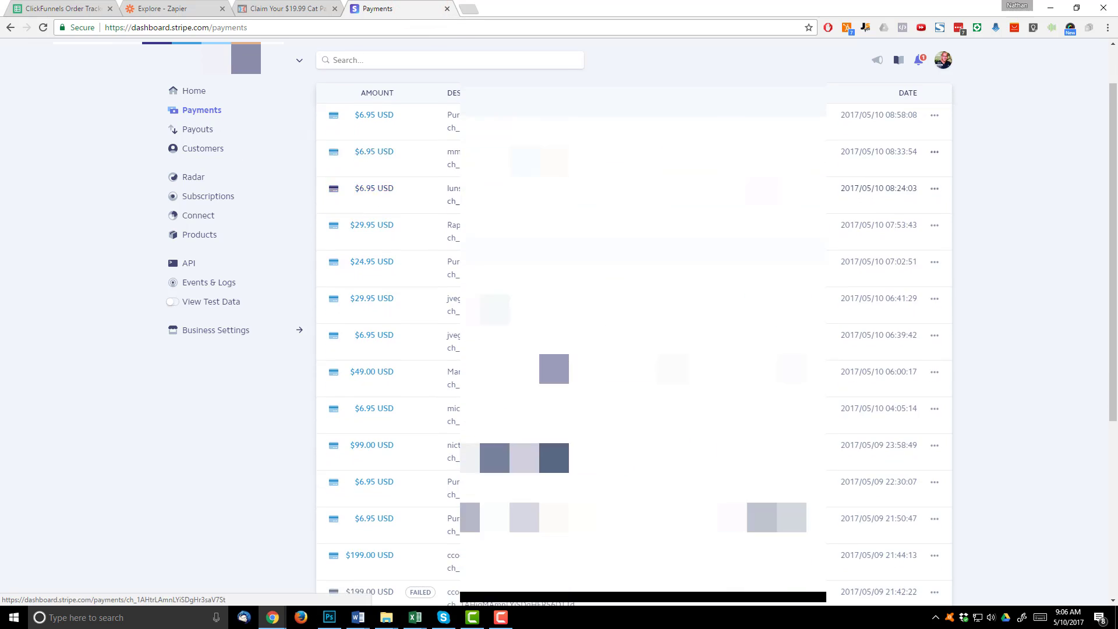
scroll(448, 428, down, 1)
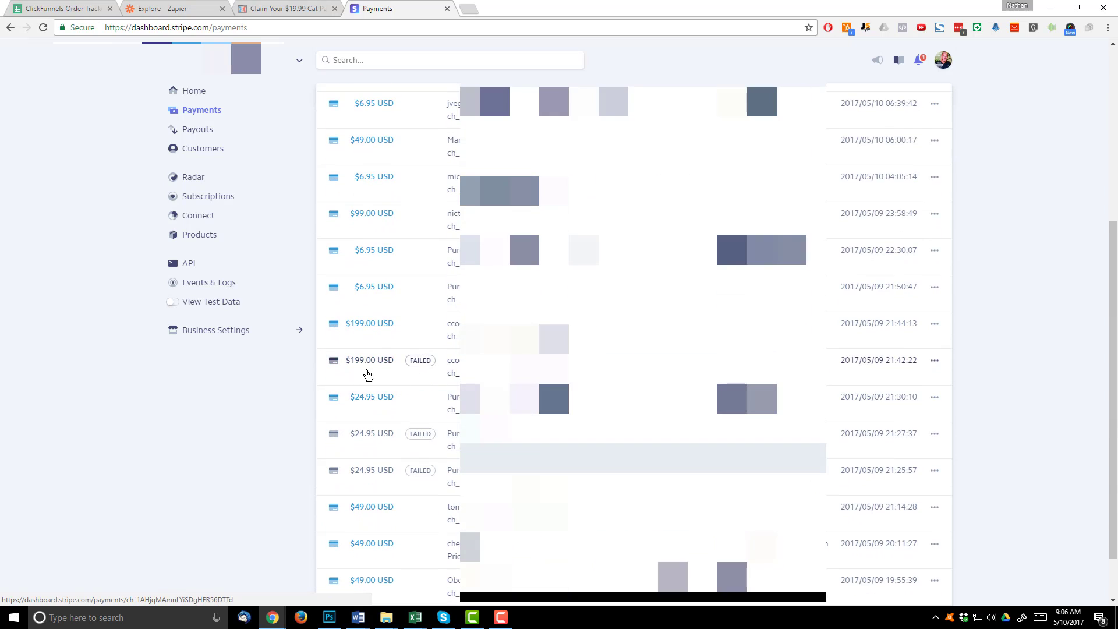
scroll(431, 435, down, 1)
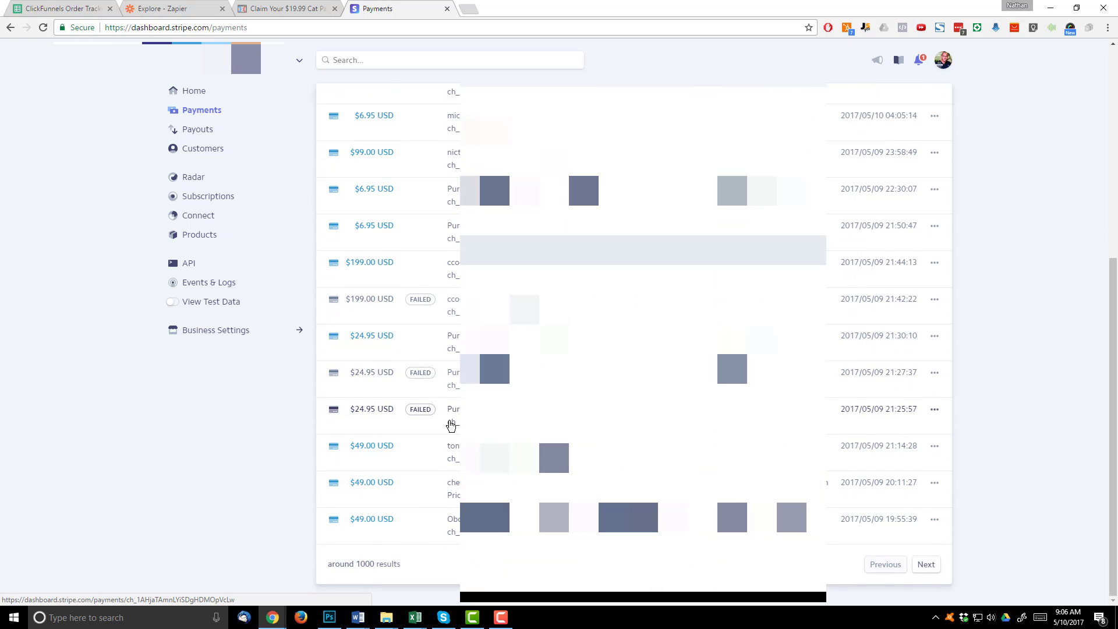
- In the Order Tracker, pick NO then YES in M2's Verified? dropdown, then clear M2
click(59, 8)
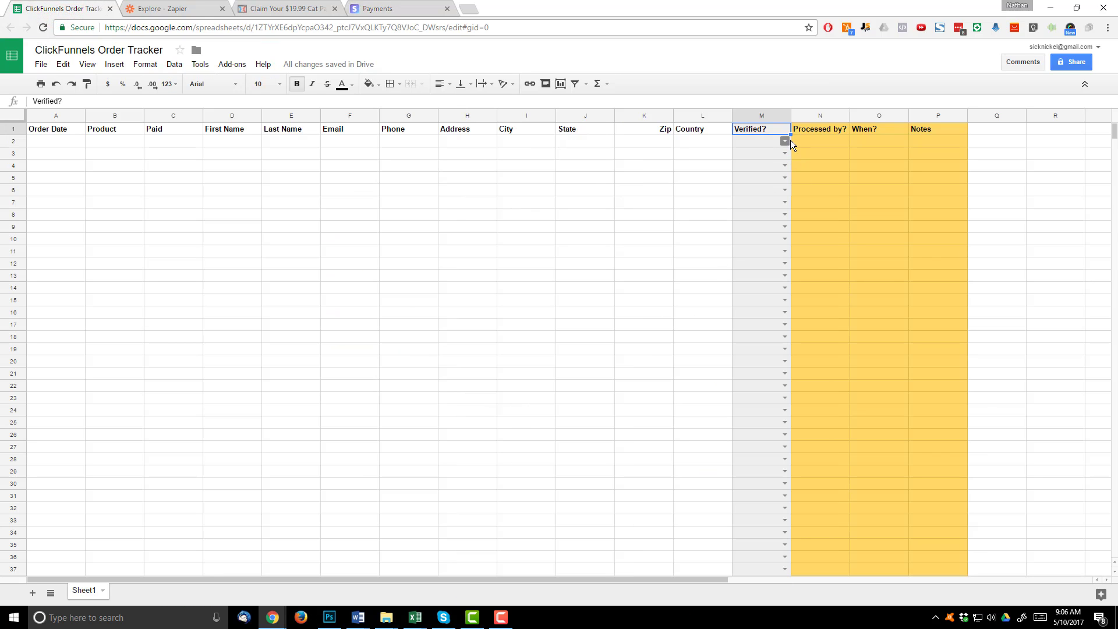
click(786, 142)
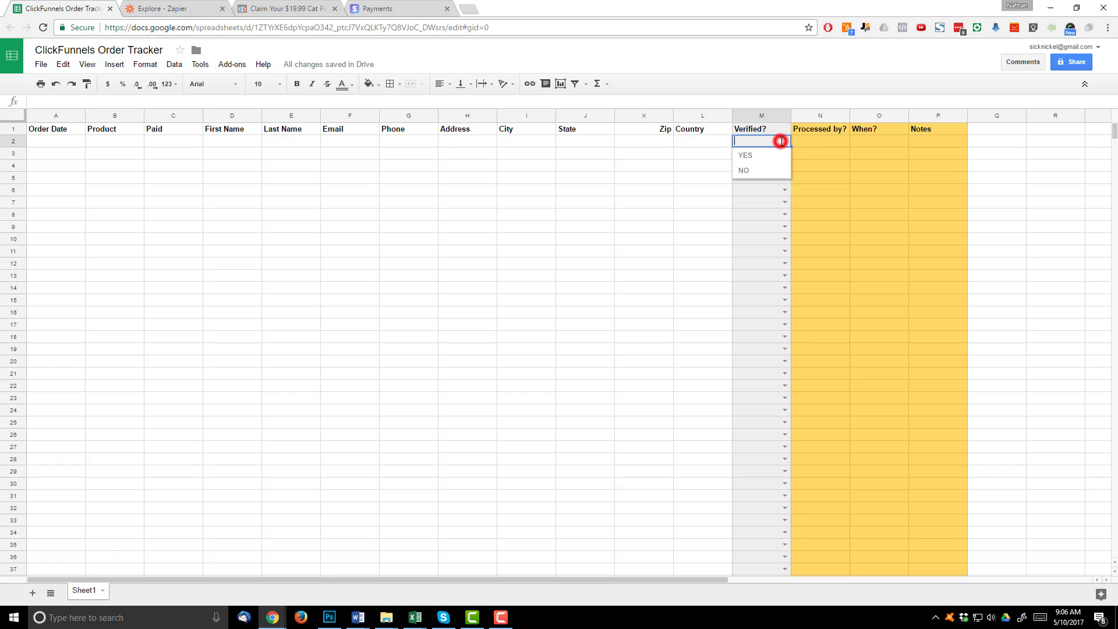
click(745, 171)
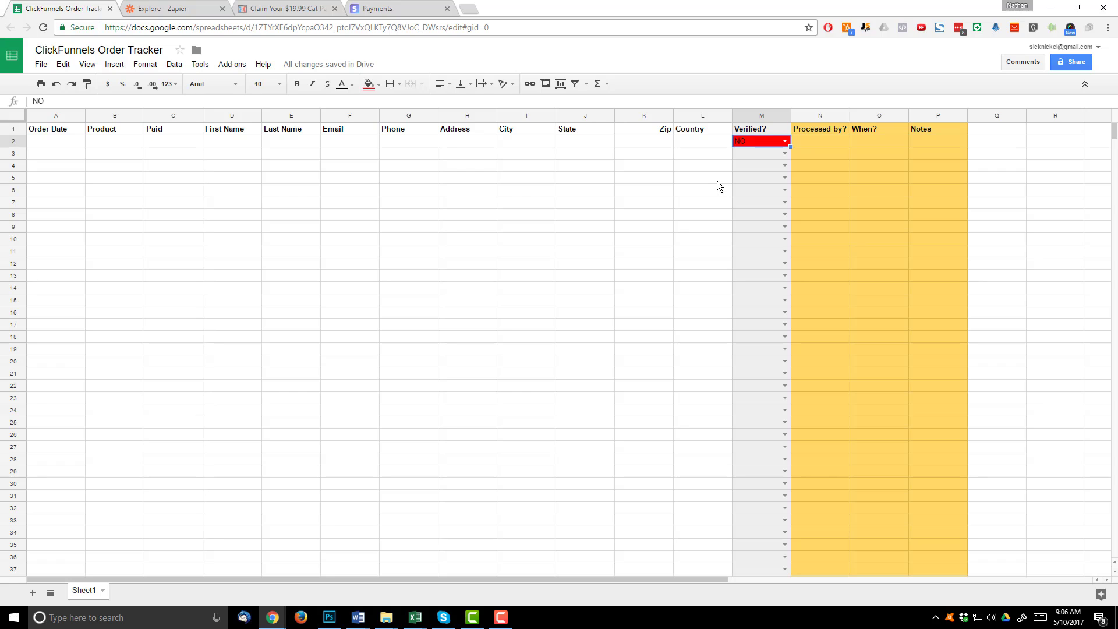
click(781, 142)
click(753, 174)
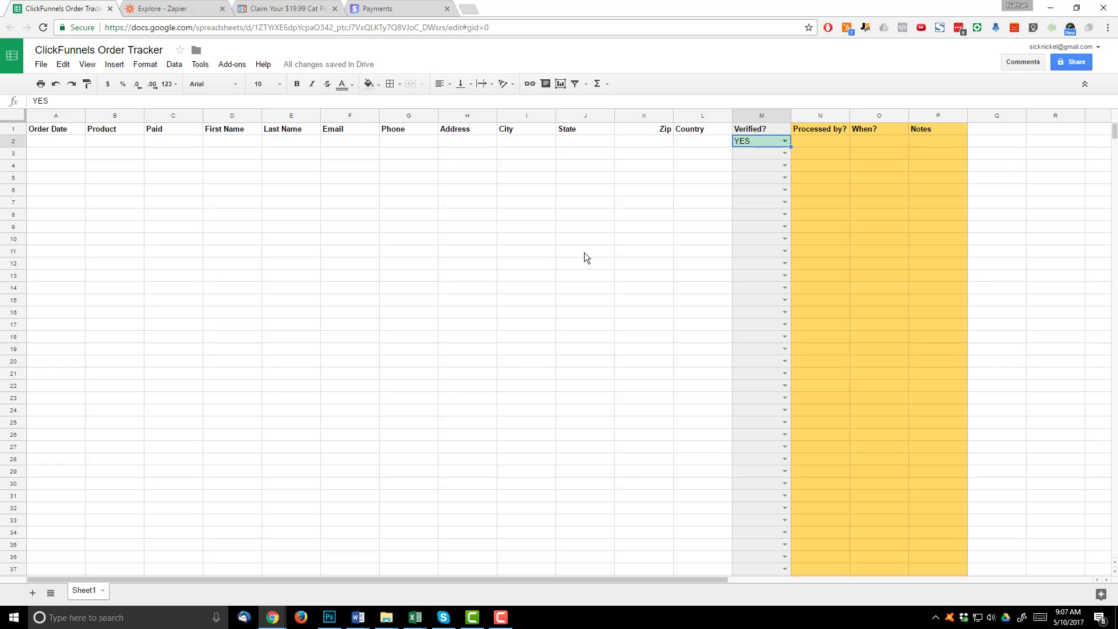
key(Delete)
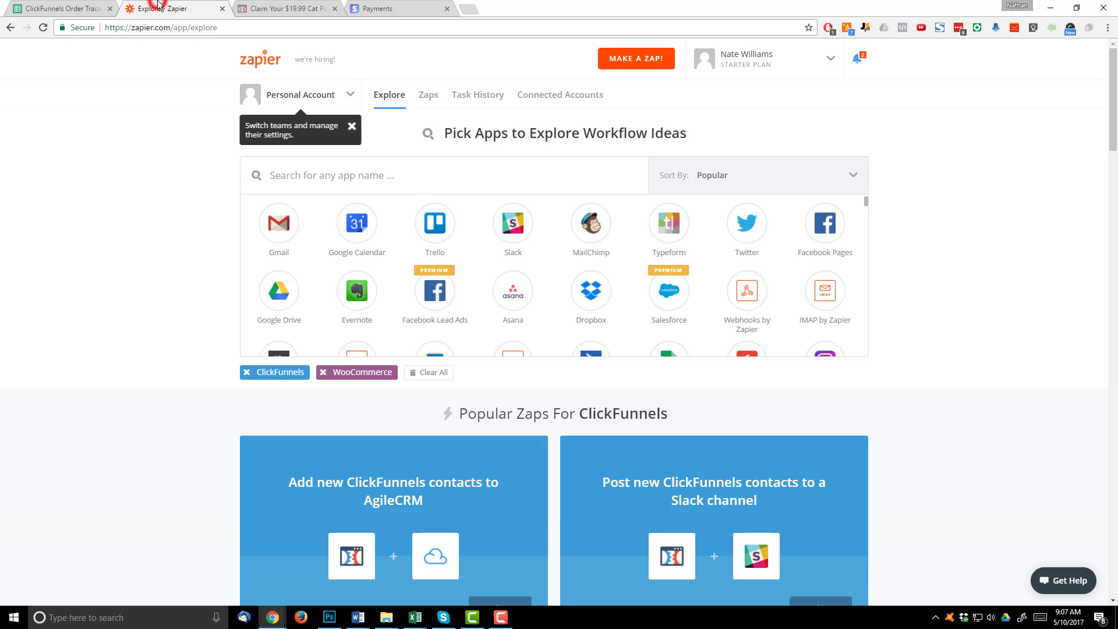
- Start a new zap with MAKE A ZAP! on the Zapier Explore page
click(158, 8)
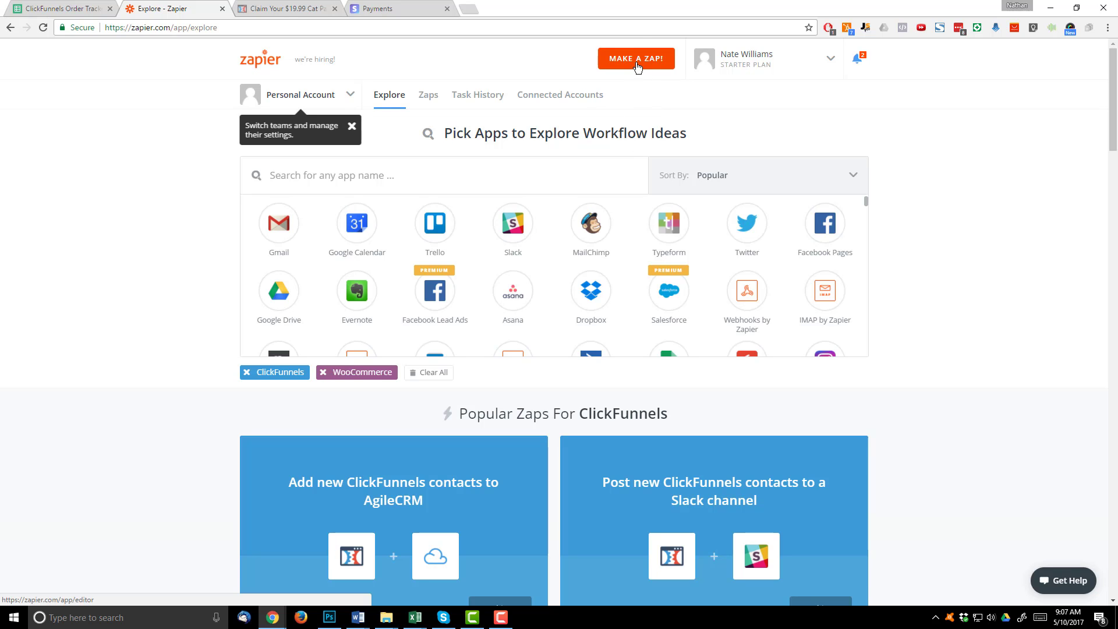
click(635, 61)
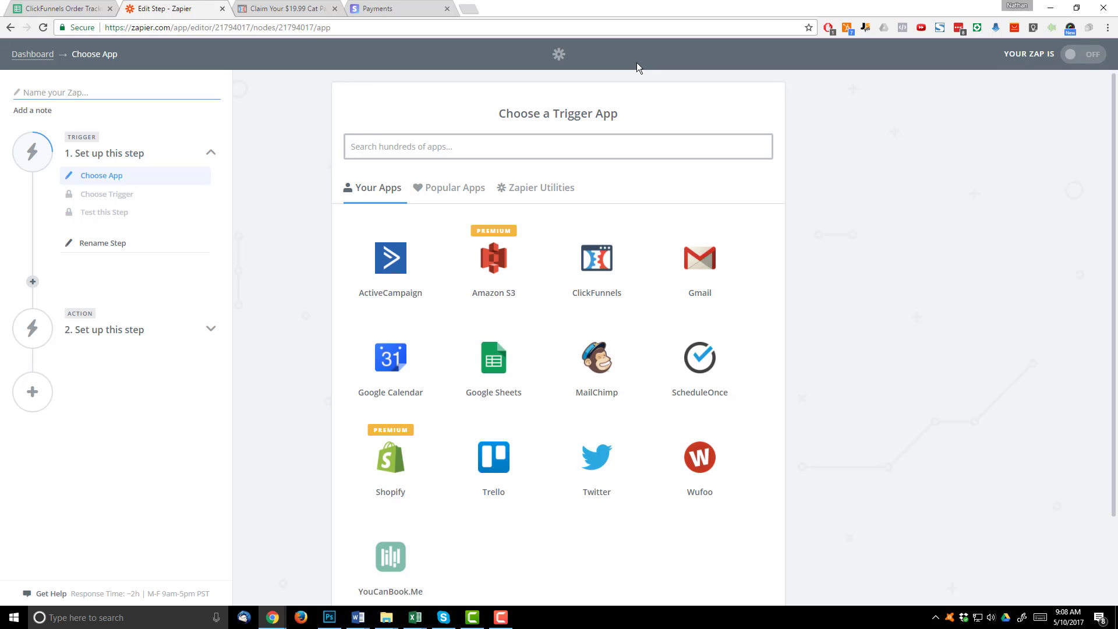
- Name the zap 'AliExpress Cat-1 Funnel' and use a ClickFunnels New Purchase trigger on the connected account
click(67, 93)
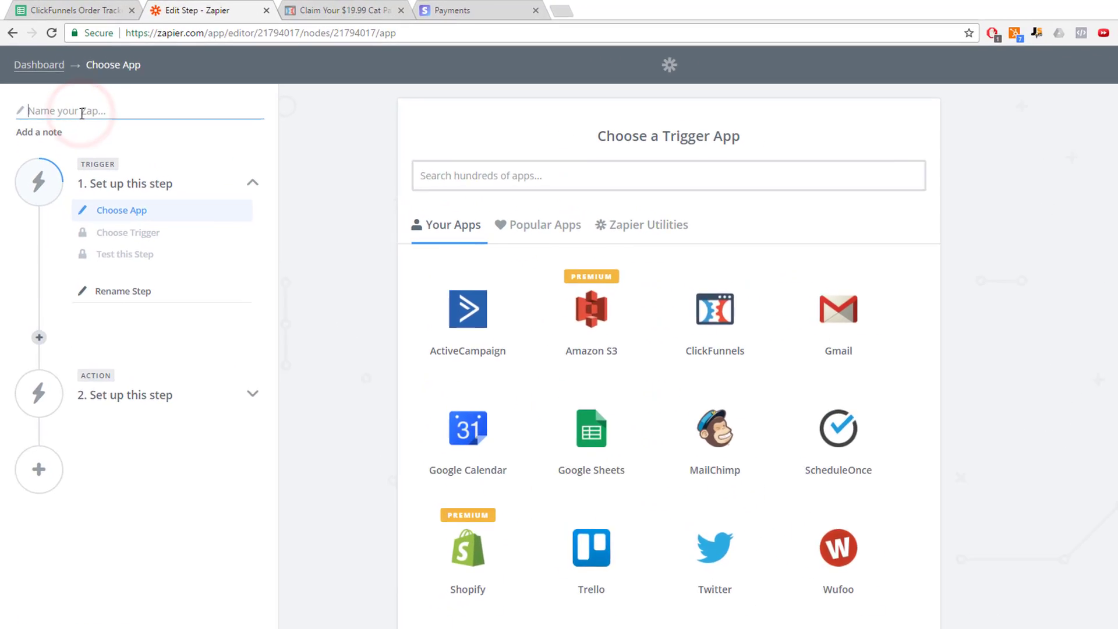
text(AliExpre)
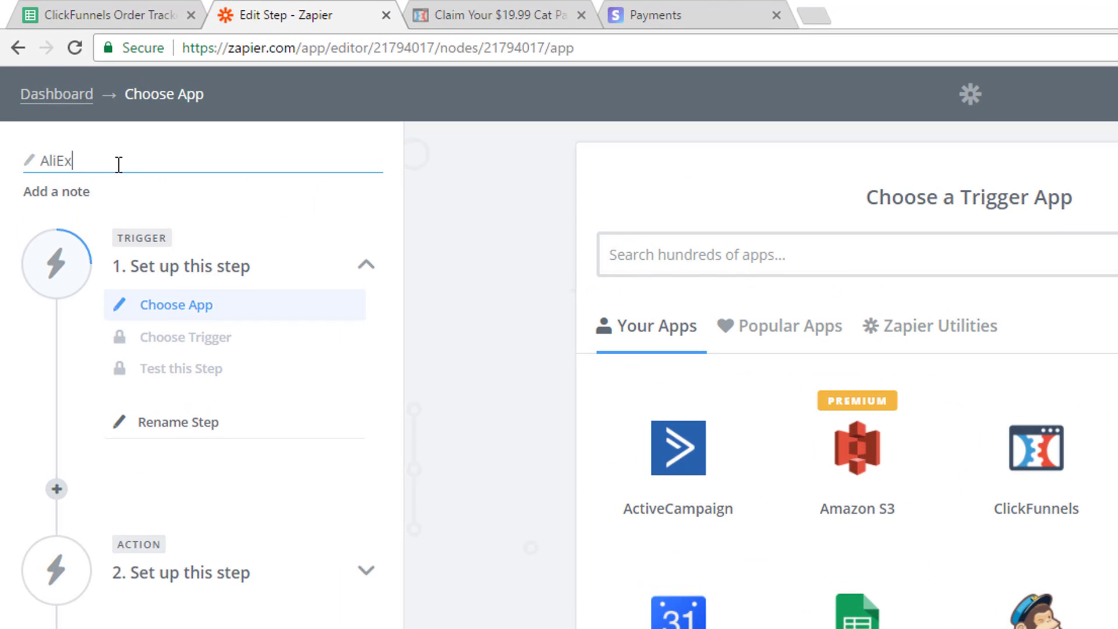
text(ss Cat-1)
text(Funnel)
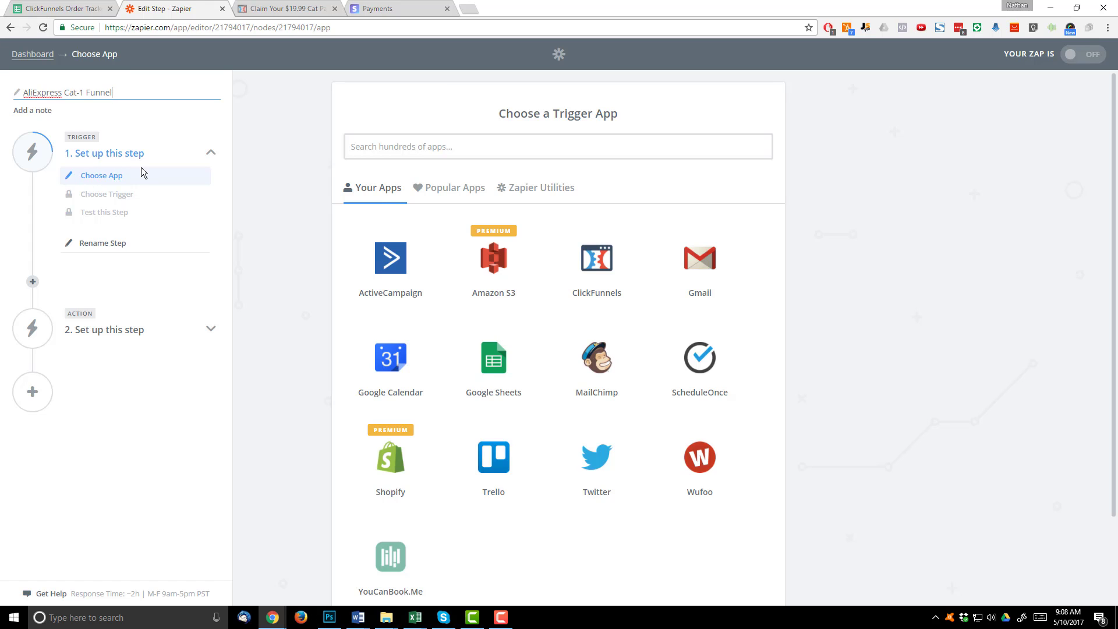
click(585, 284)
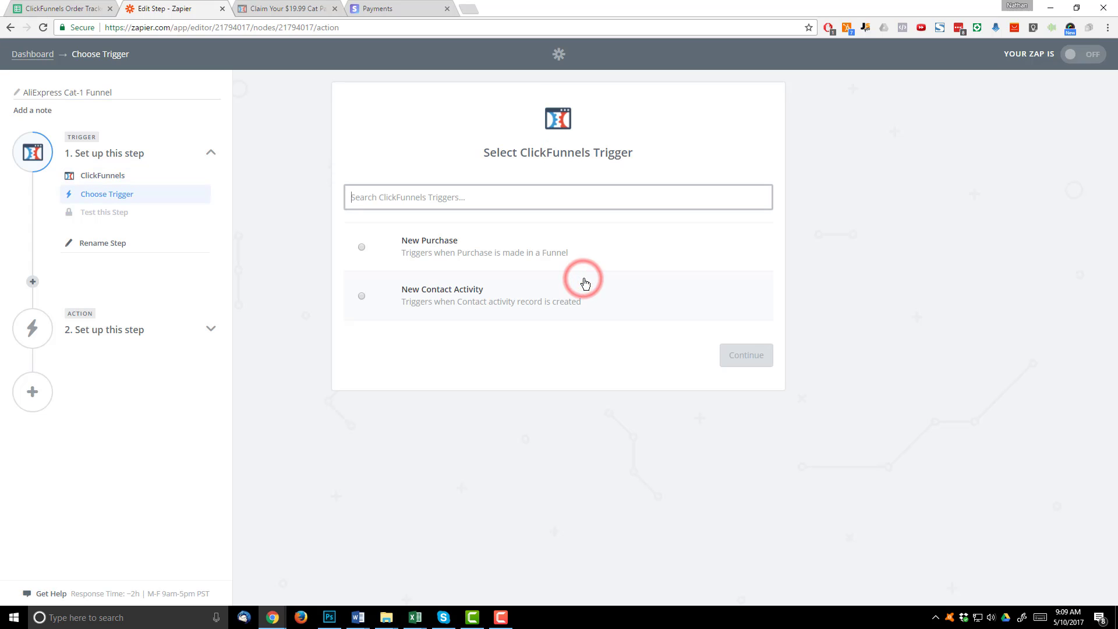
click(431, 248)
click(729, 360)
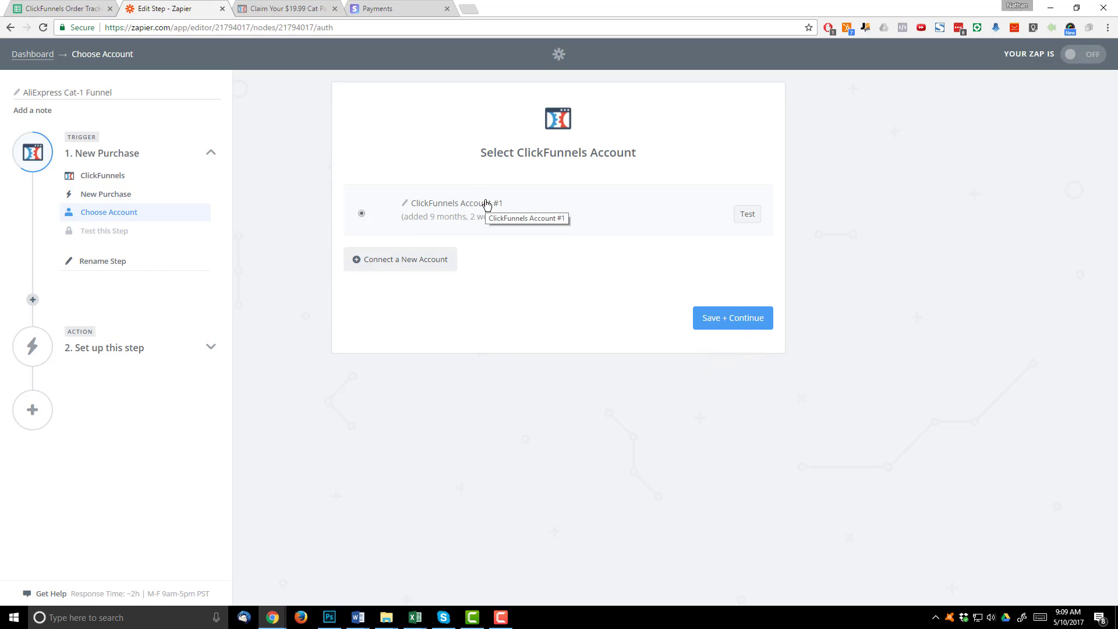
click(722, 319)
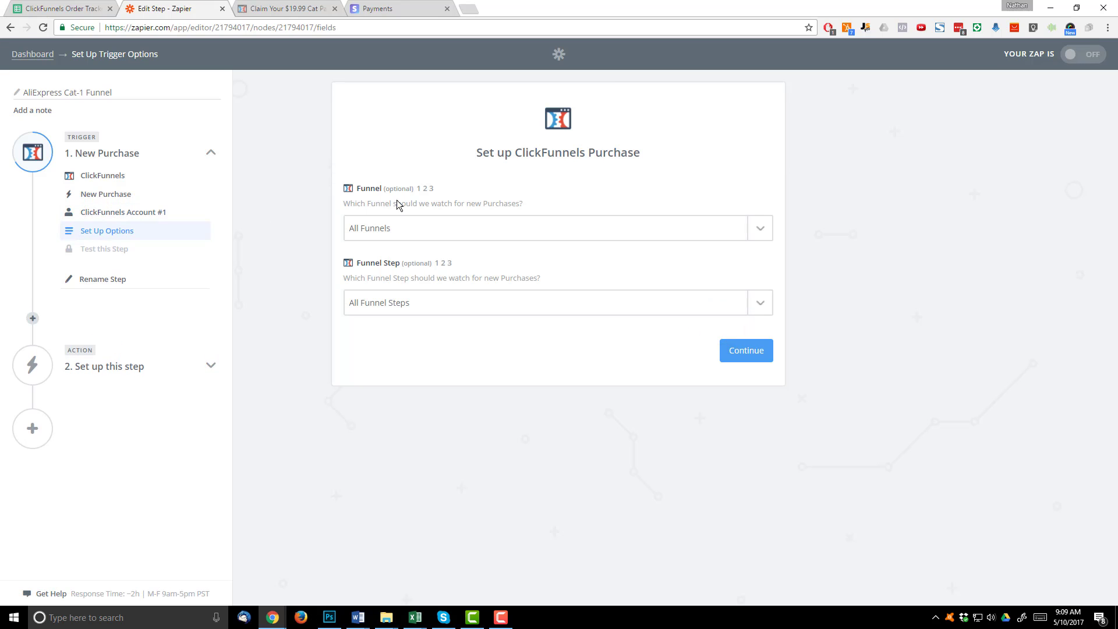
- Watch the AliExpress Funnel, clearing the Initial Offer step so it covers All Funnel Steps
click(483, 227)
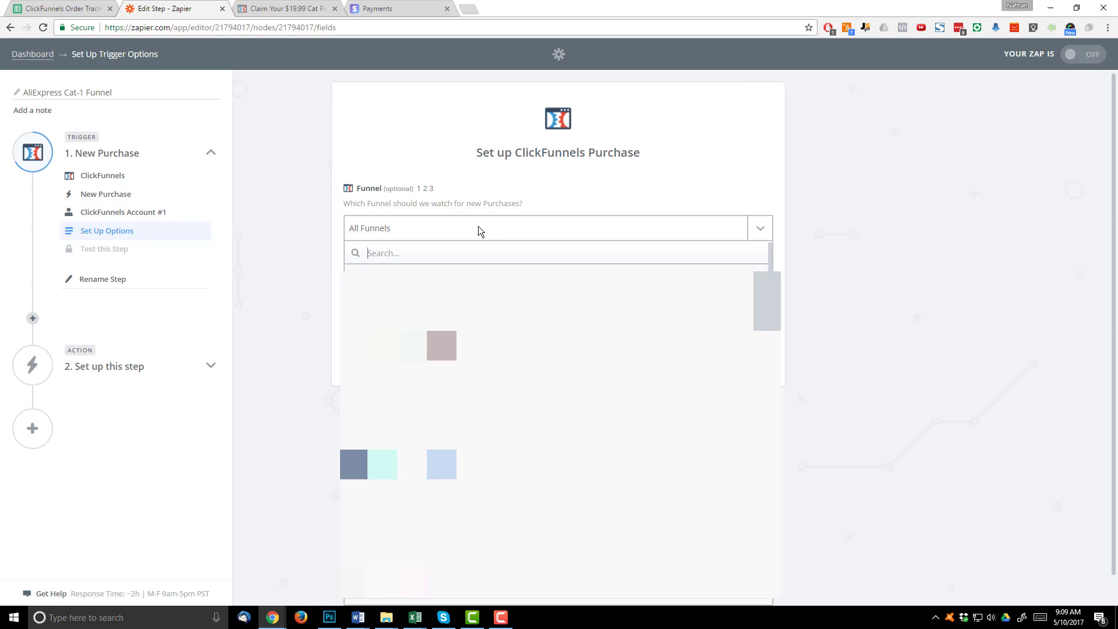
click(478, 227)
text(ali)
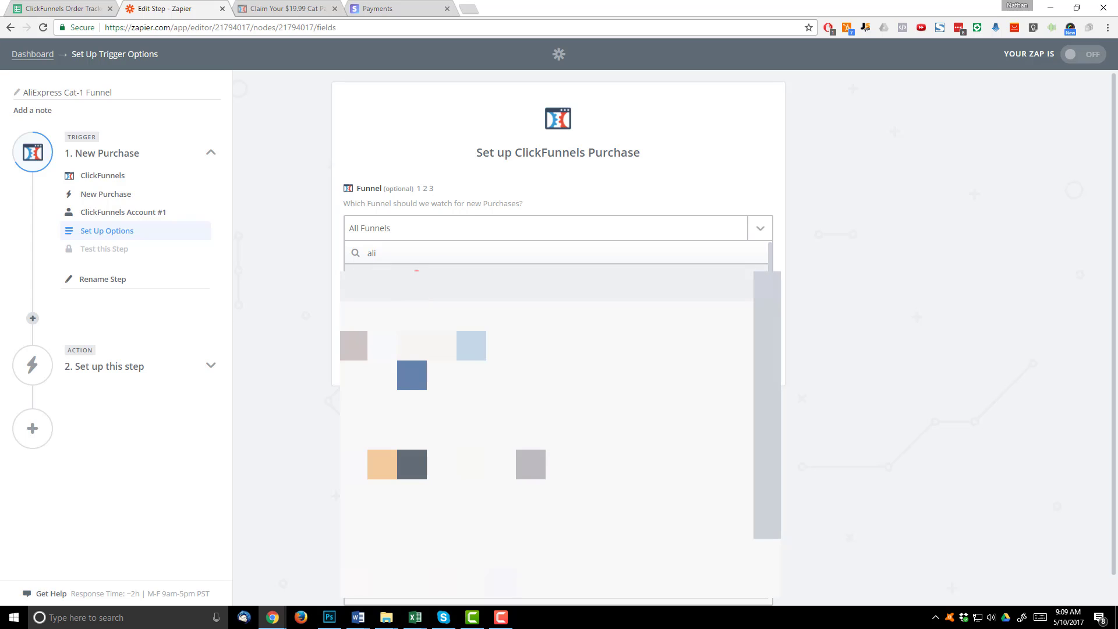
click(412, 286)
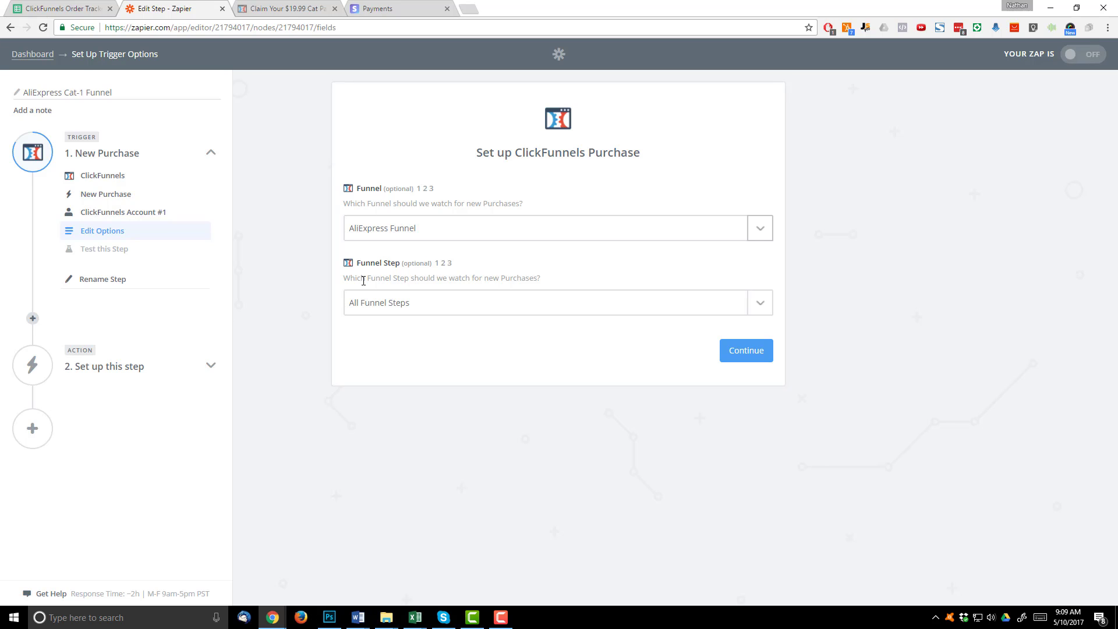
click(444, 301)
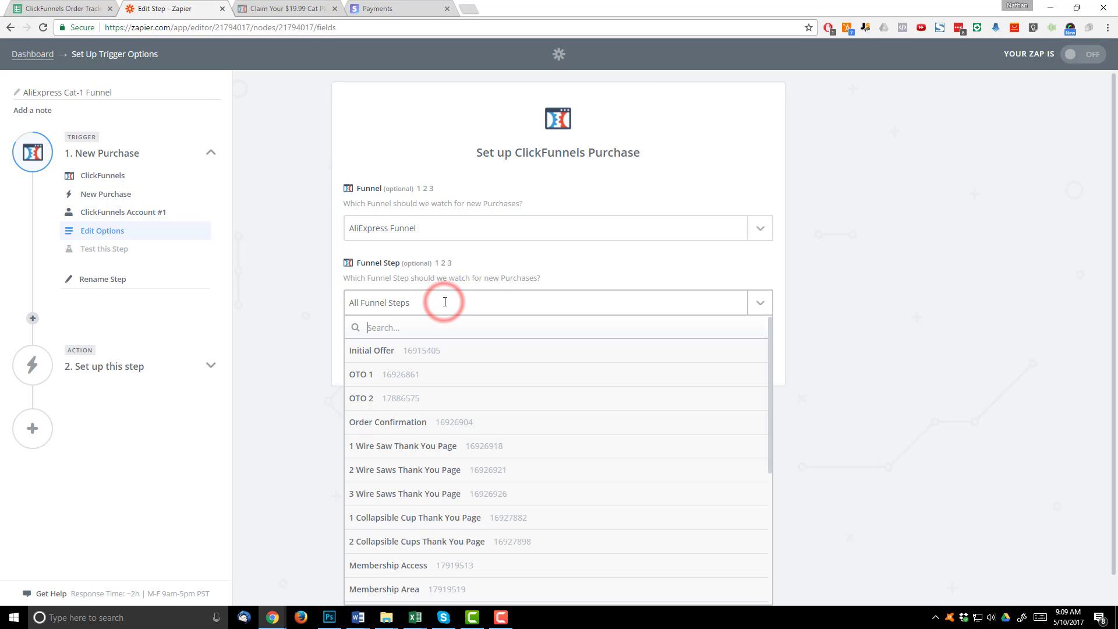
click(400, 350)
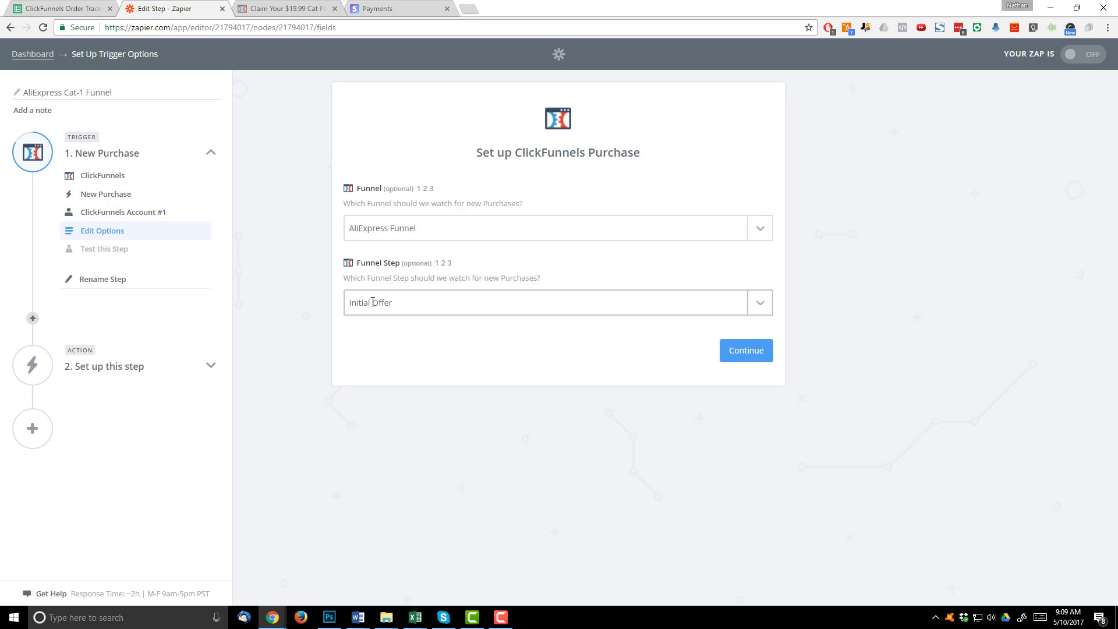
click(425, 303)
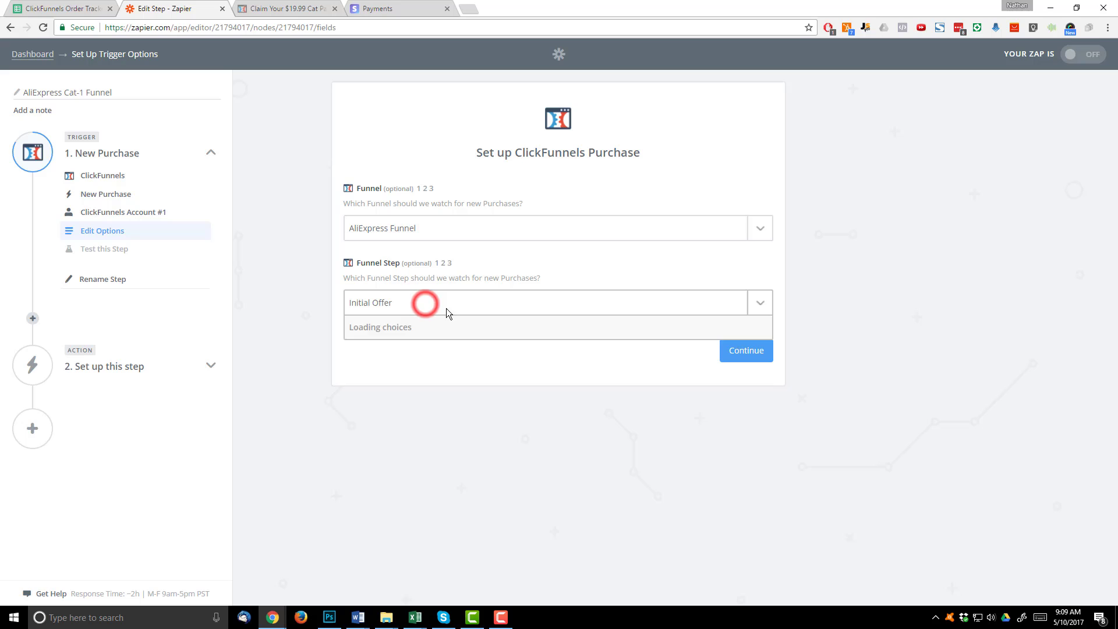
click(417, 302)
click(417, 302)
scroll(431, 408, down, 4)
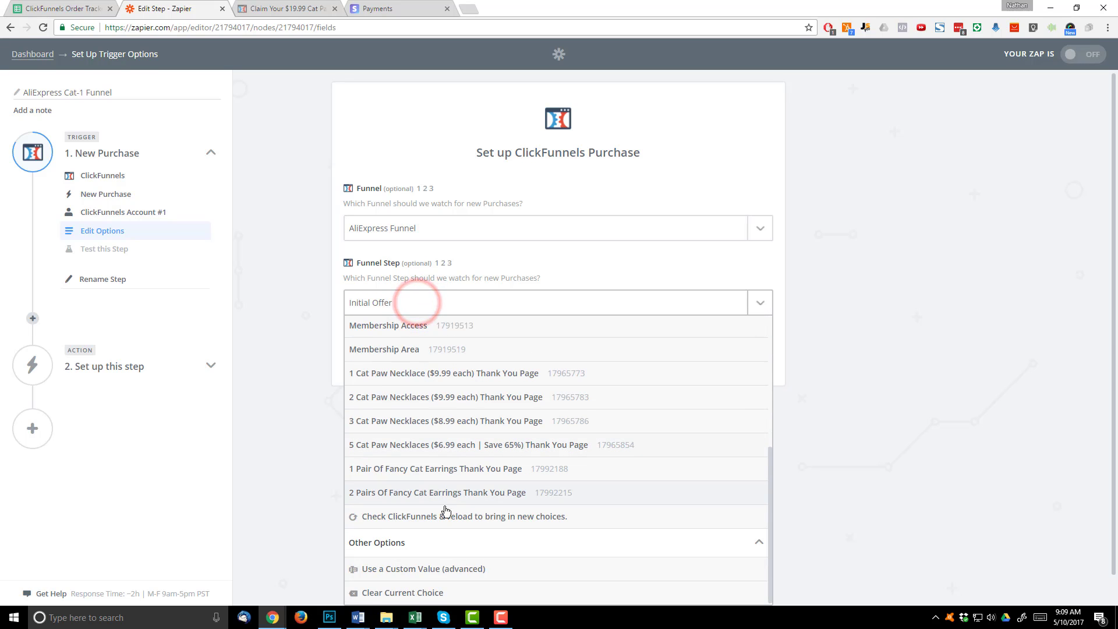
click(438, 598)
click(707, 486)
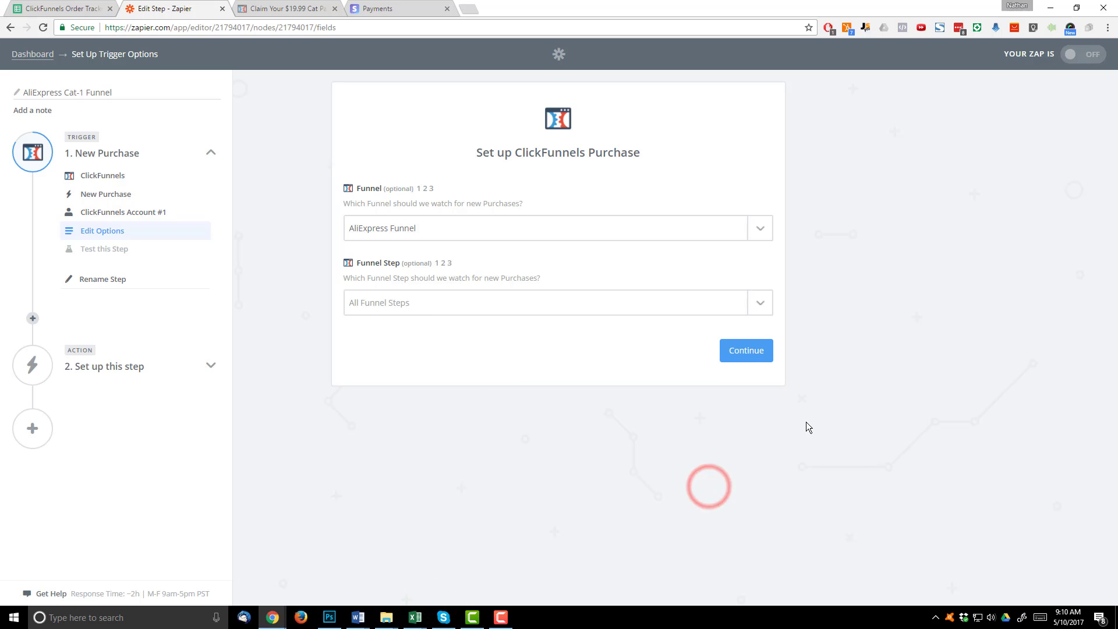
- Fetch a sample ClickFunnels purchase to test the trigger, review its data, and continue
click(748, 350)
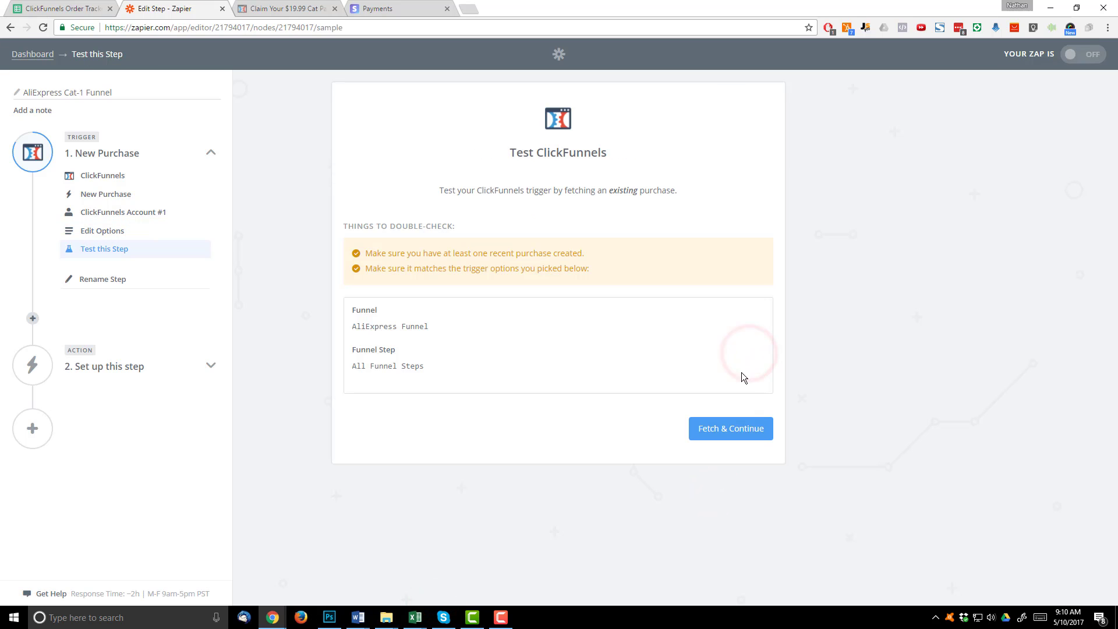
click(732, 428)
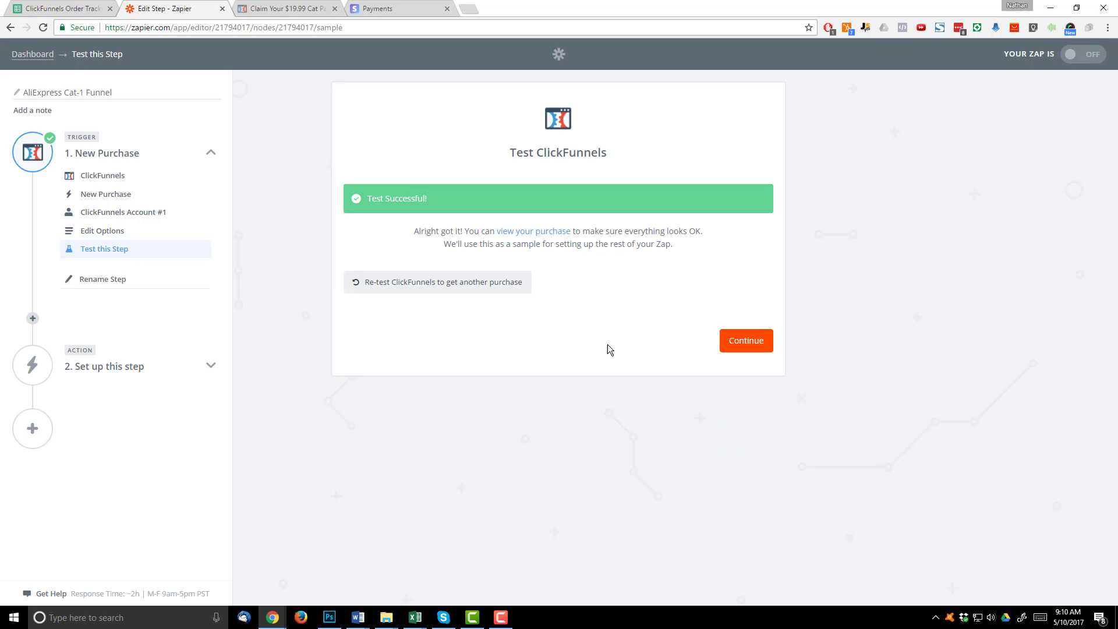
click(538, 232)
scroll(492, 363, down, 10)
scroll(504, 421, down, 5)
scroll(572, 397, down, 8)
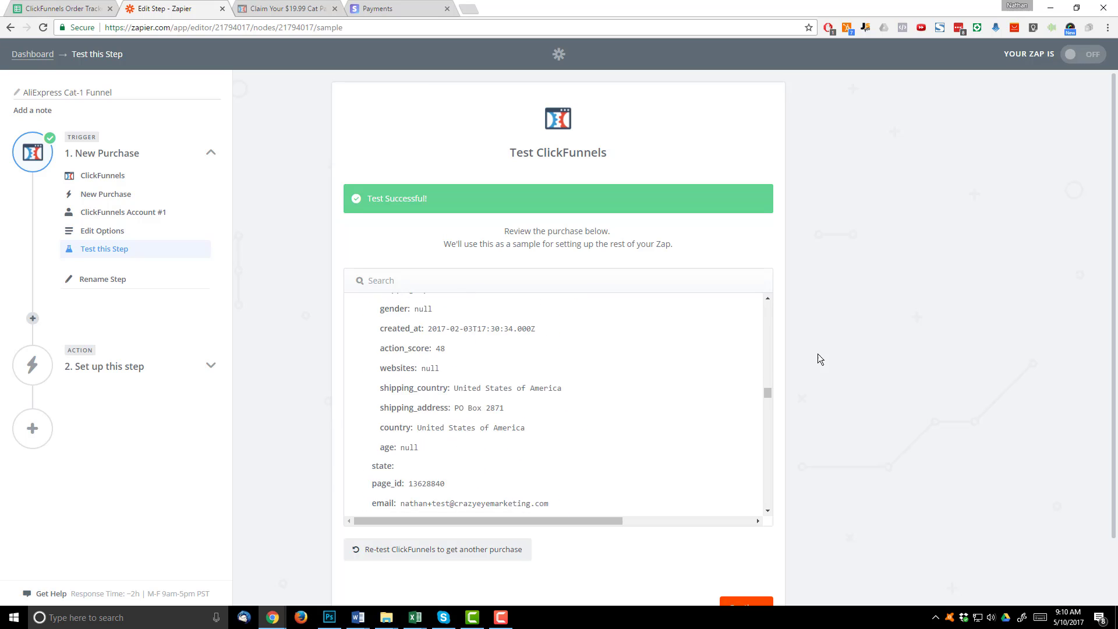
scroll(844, 436, down, 2)
click(751, 539)
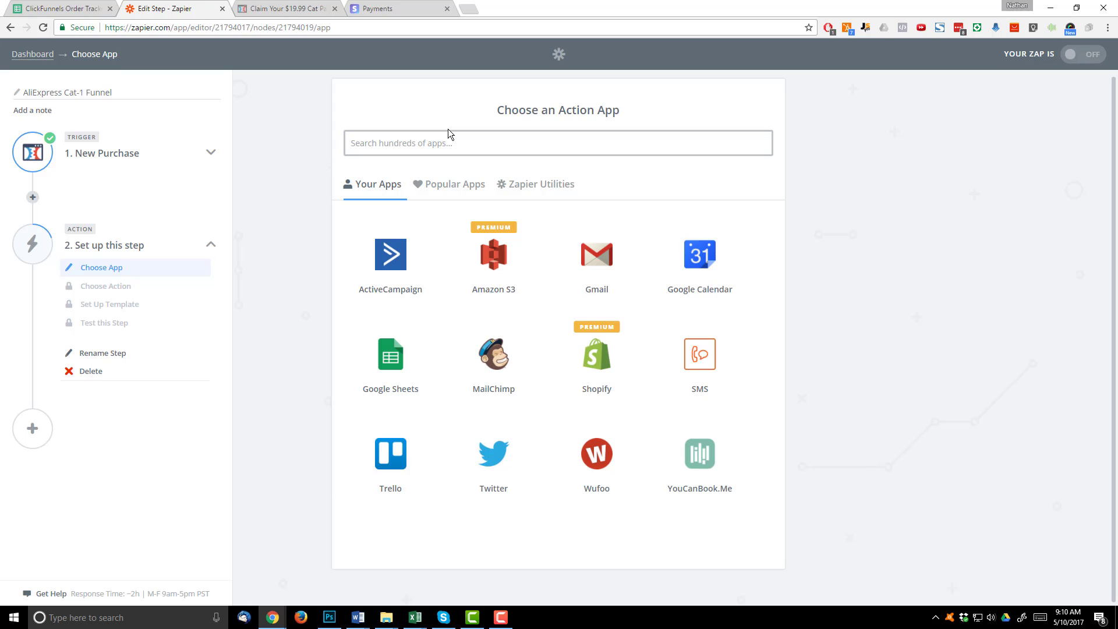
- Set the action to Google Sheets with the Create Spreadsheet Row event
text(googl)
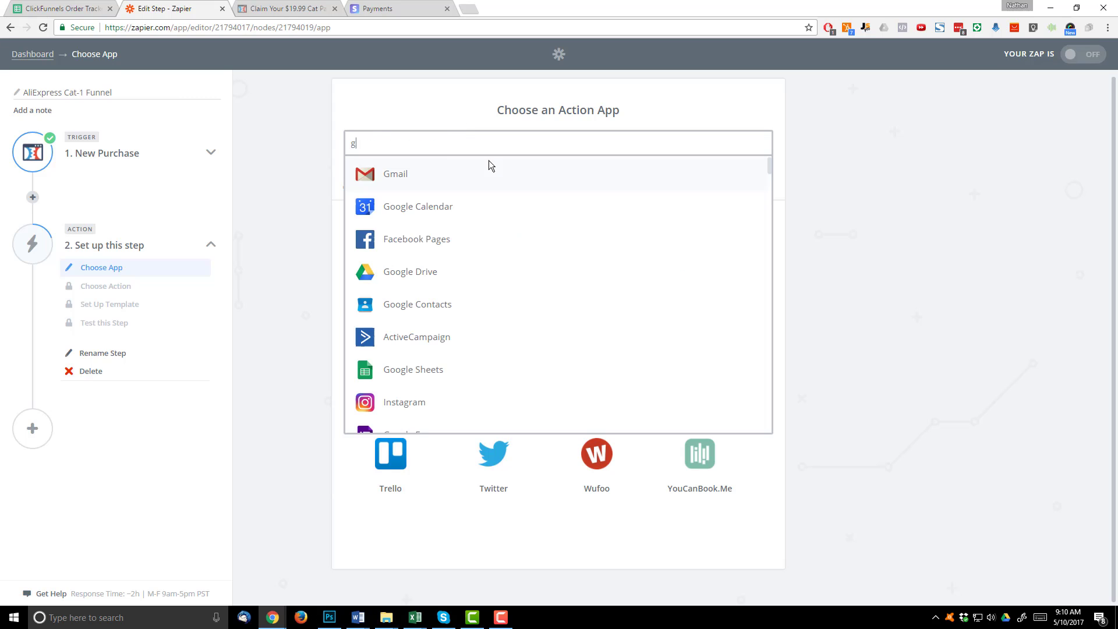
click(417, 274)
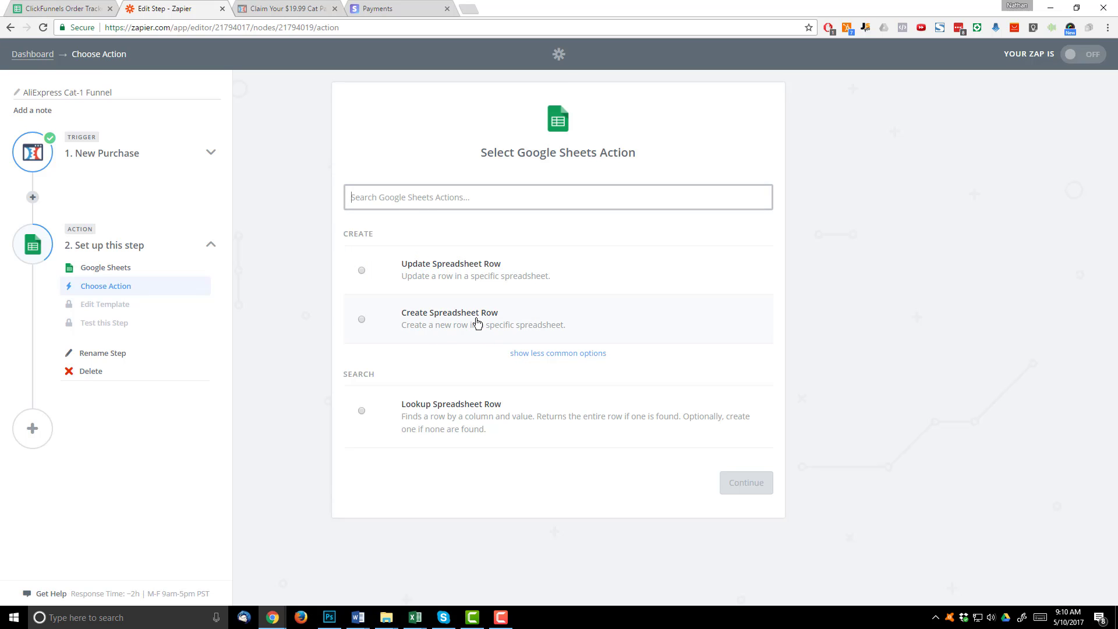
click(477, 322)
click(751, 483)
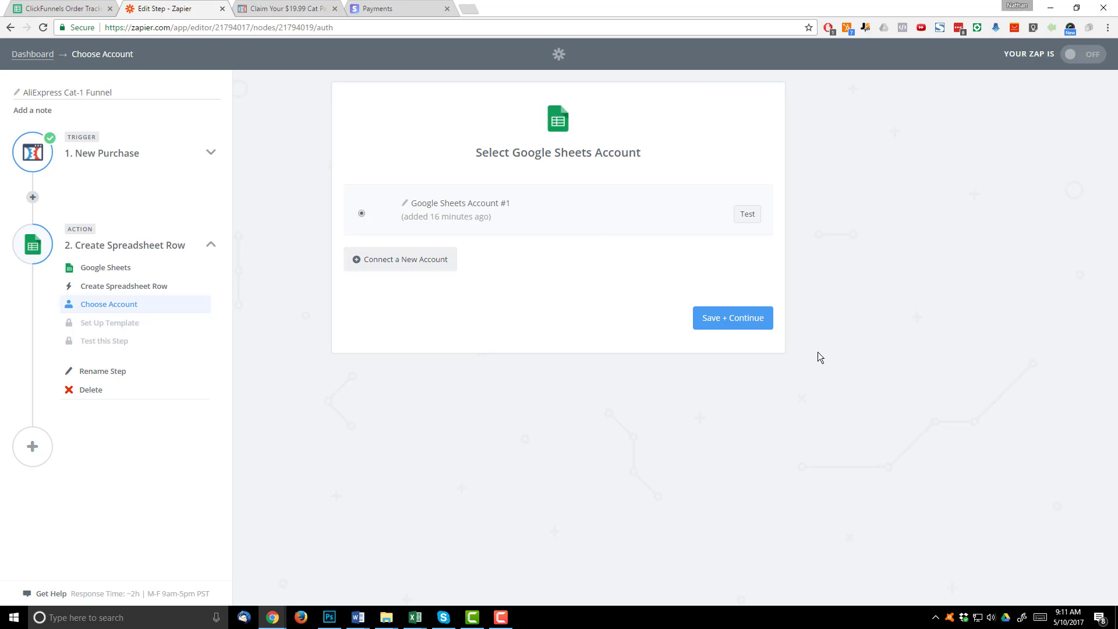
- Confirm the Google Sheets account and target the ClickFunnels Order Tracker spreadsheet, Sheet1
click(749, 324)
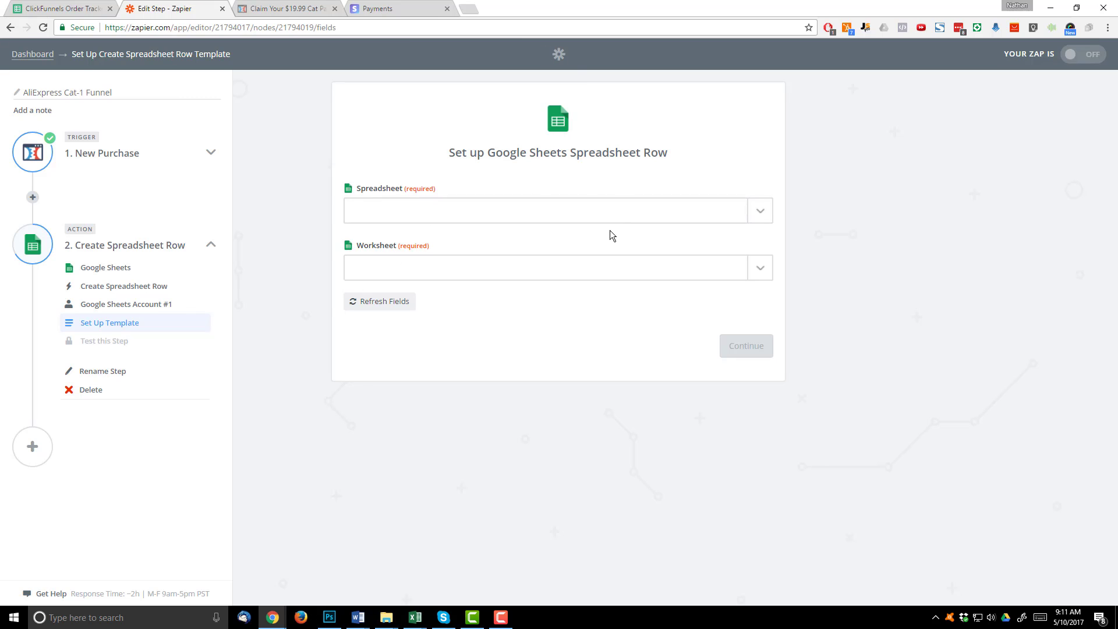
click(621, 214)
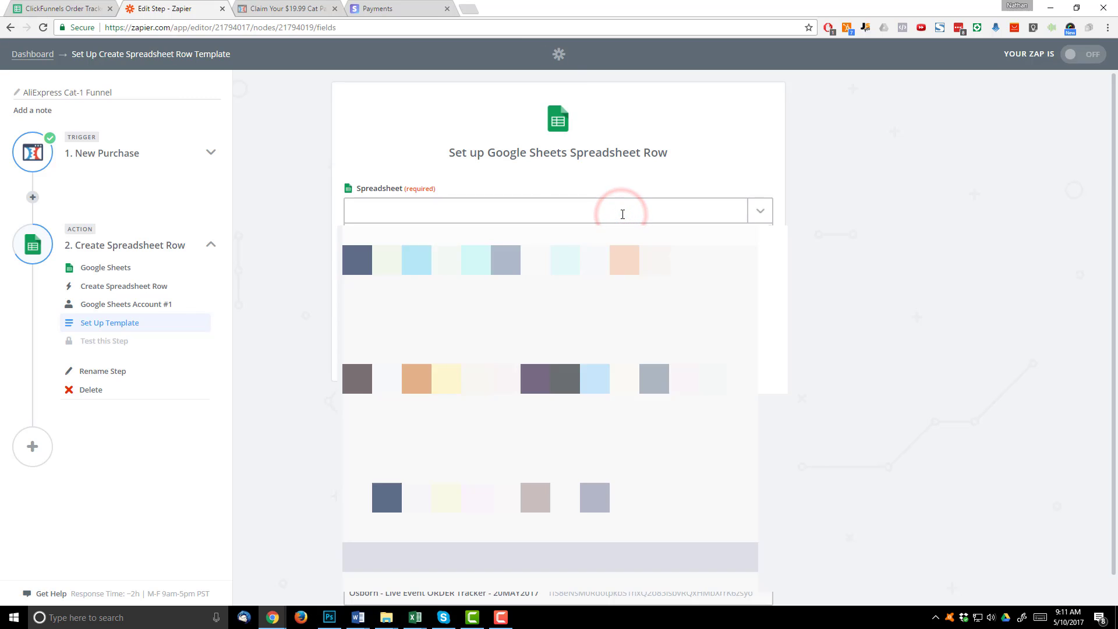
click(417, 260)
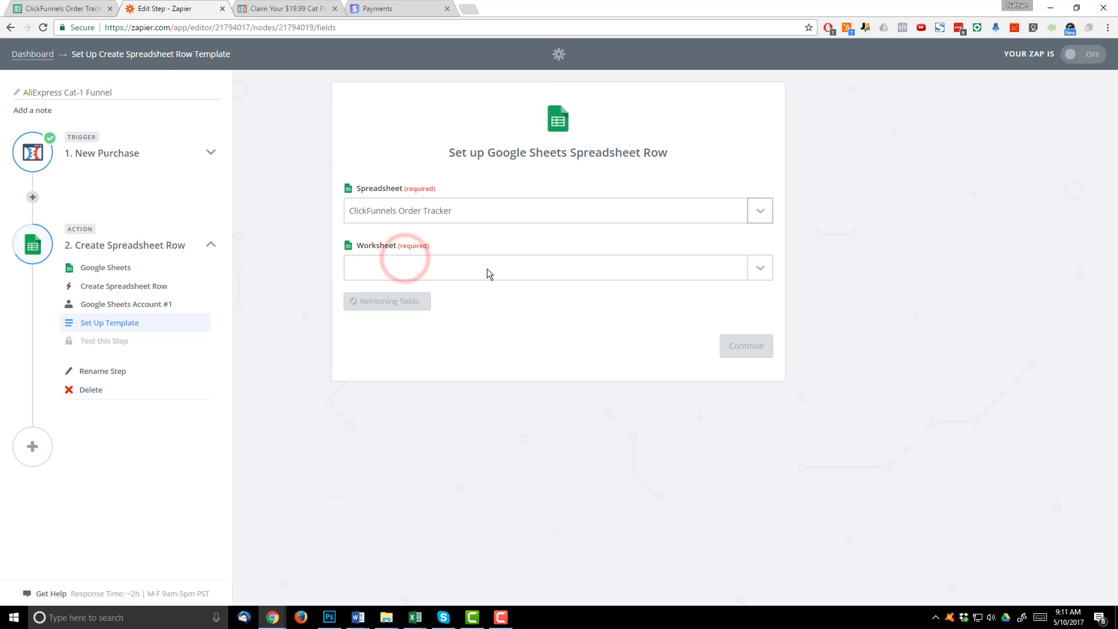
click(471, 266)
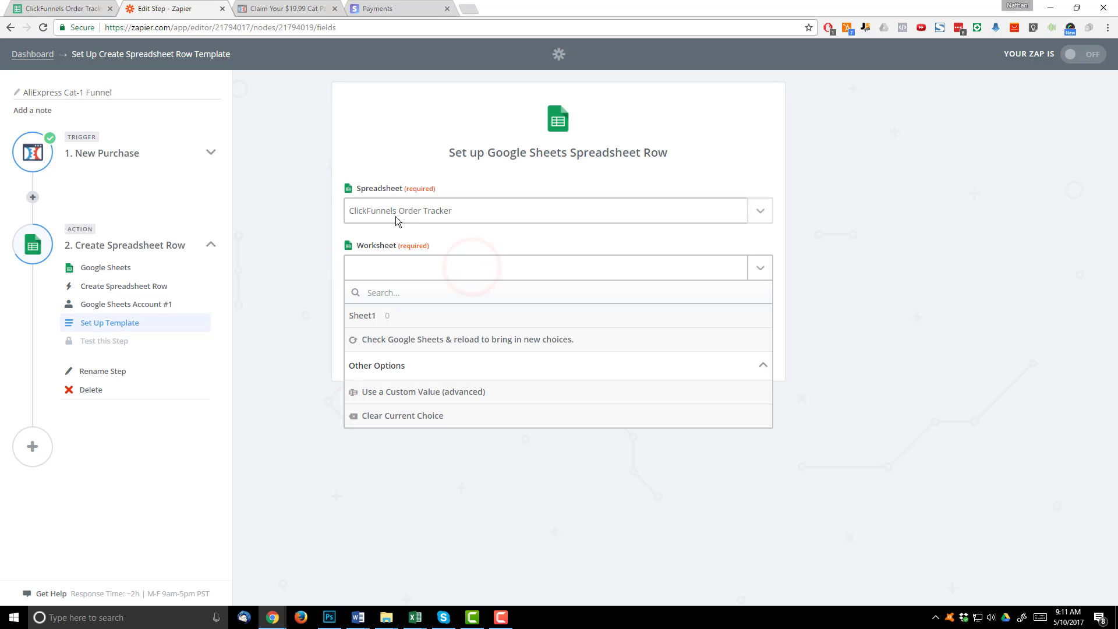
click(366, 321)
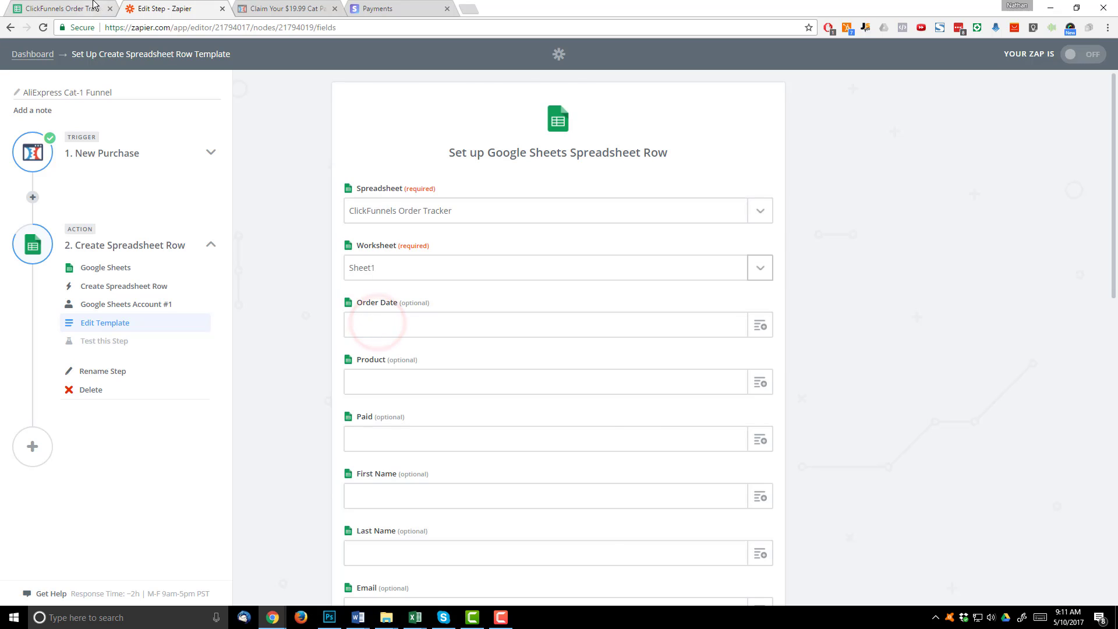
click(88, 8)
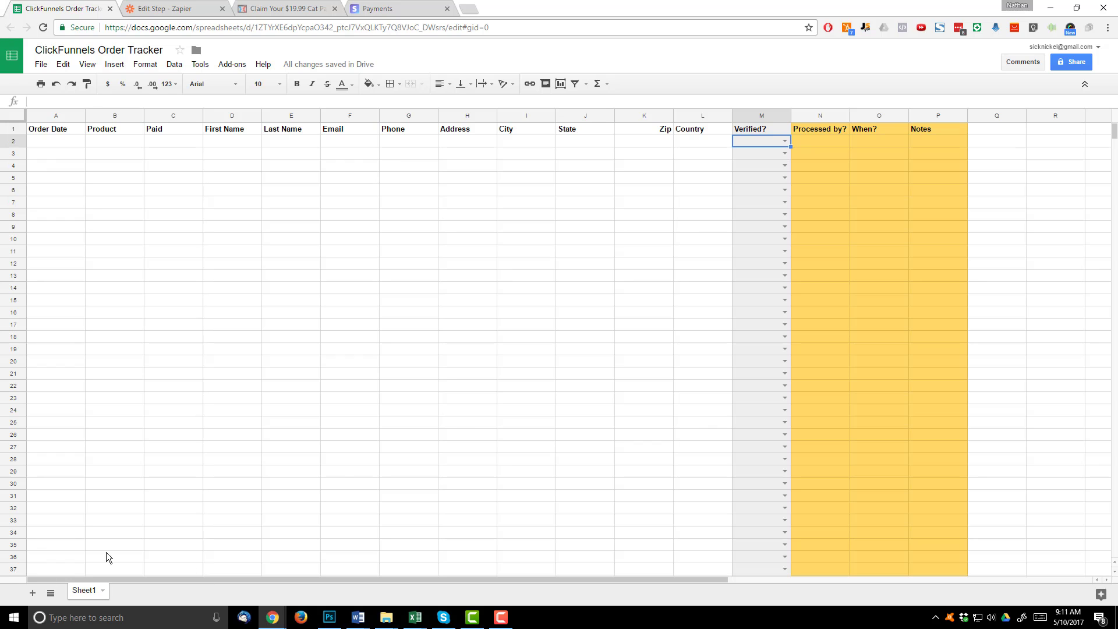
click(161, 7)
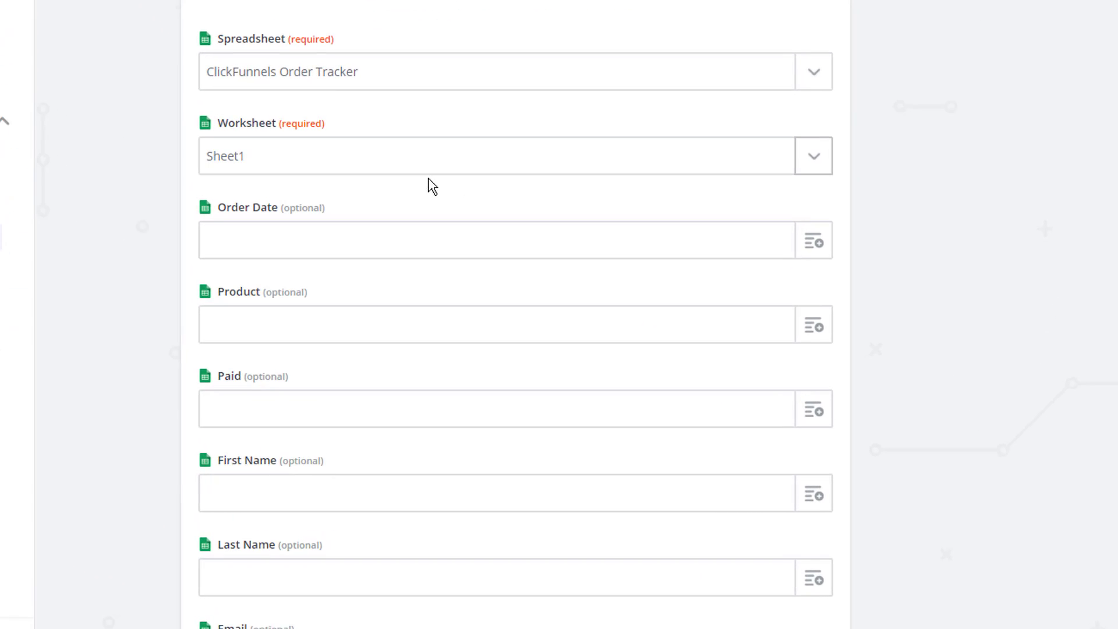
- Map Order Date to the zap's current time (Zap Meta Human Now)
scroll(428, 180, down, 2)
click(268, 53)
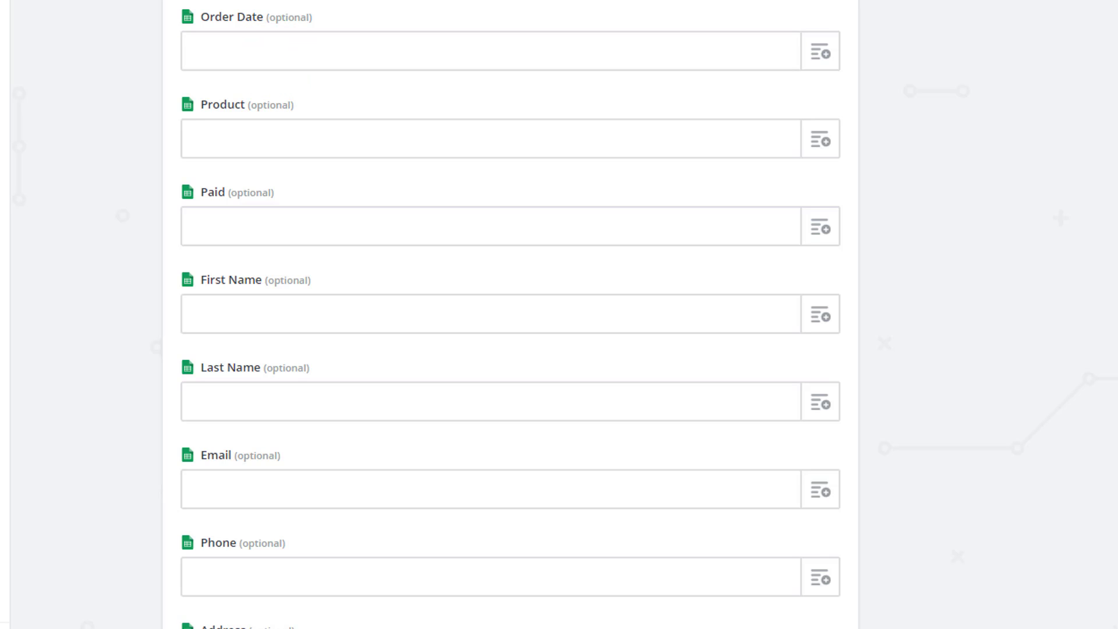
click(320, 56)
click(325, 47)
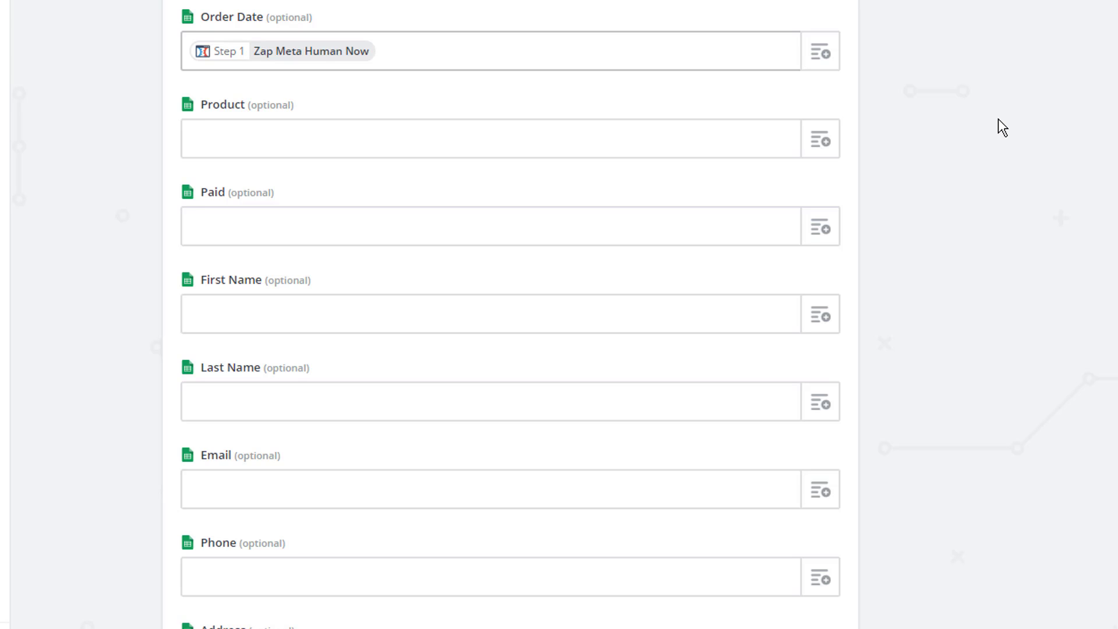
scroll(998, 109, down, 3)
scroll(661, 35, up, 1)
- Map Product to Products Name and Paid to Original Amount Cents
click(820, 56)
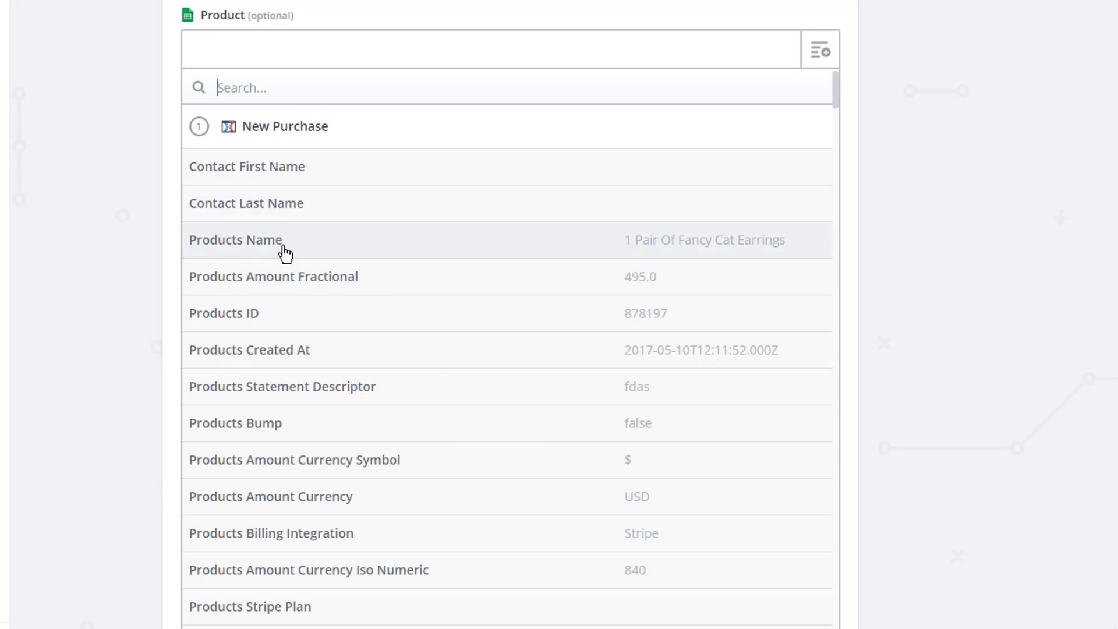
click(309, 241)
click(323, 135)
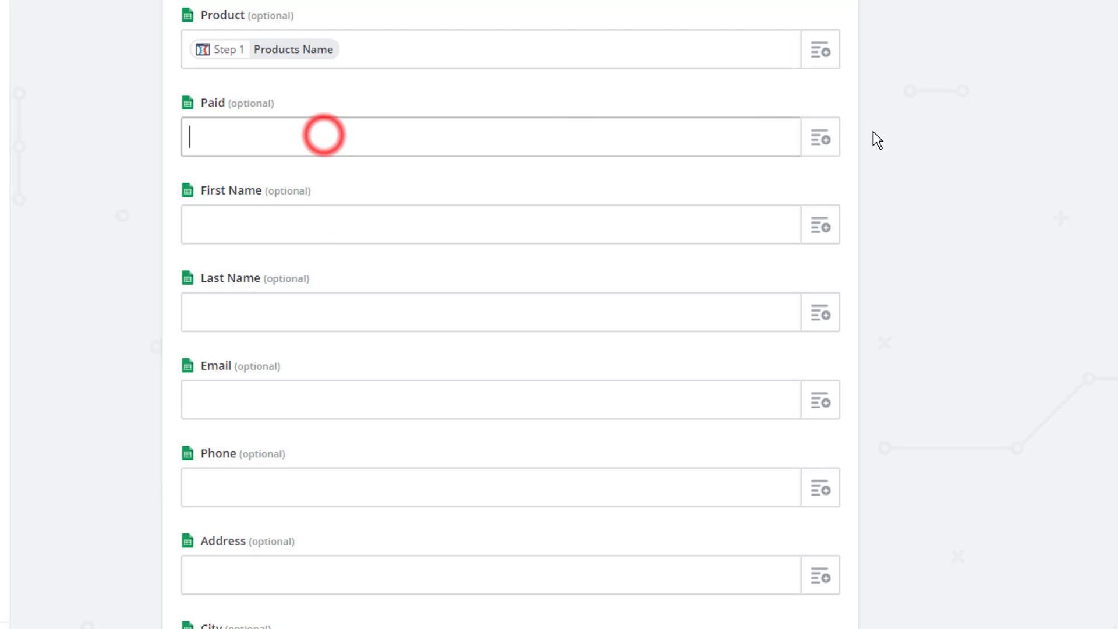
click(820, 139)
scroll(929, 280, down, 5)
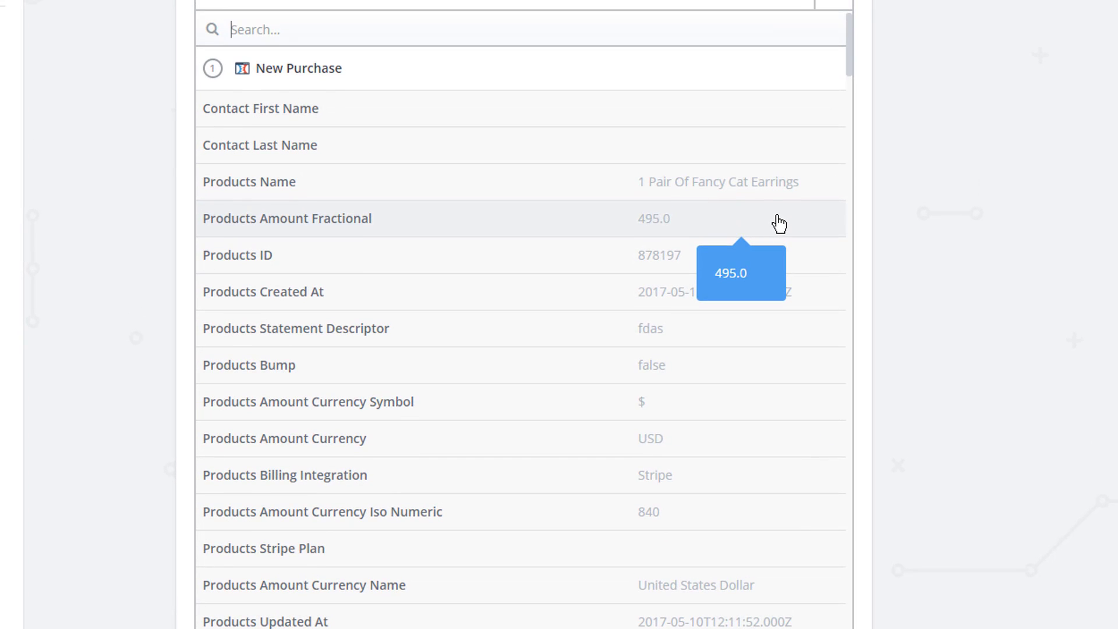
text(cents)
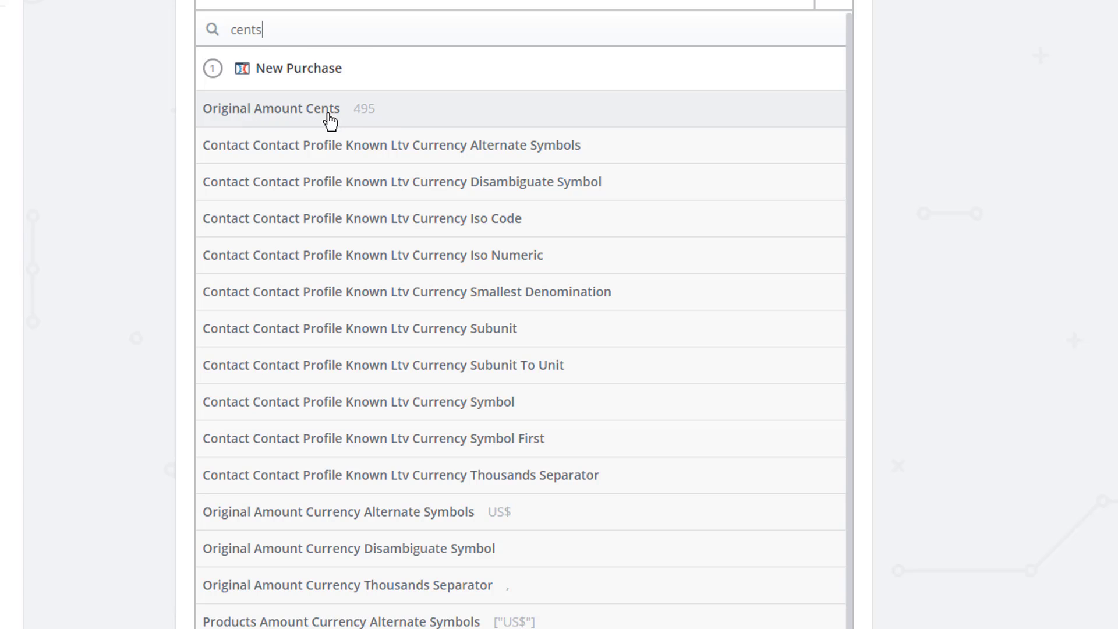
click(370, 111)
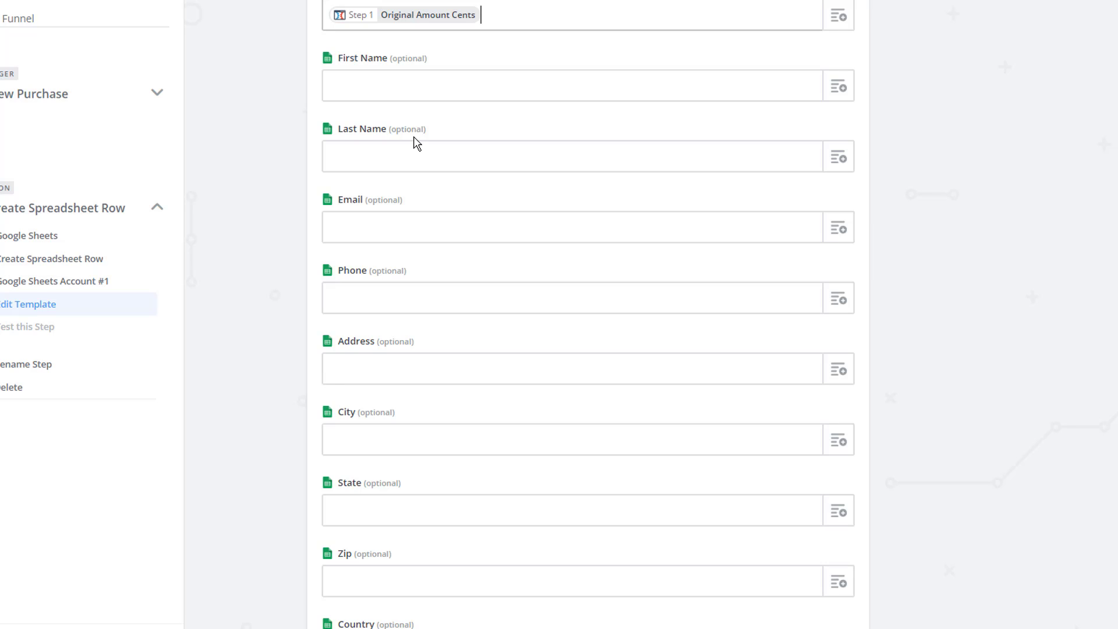
- Map First Name and Last Name to the contact's first and last name
click(837, 88)
text(first)
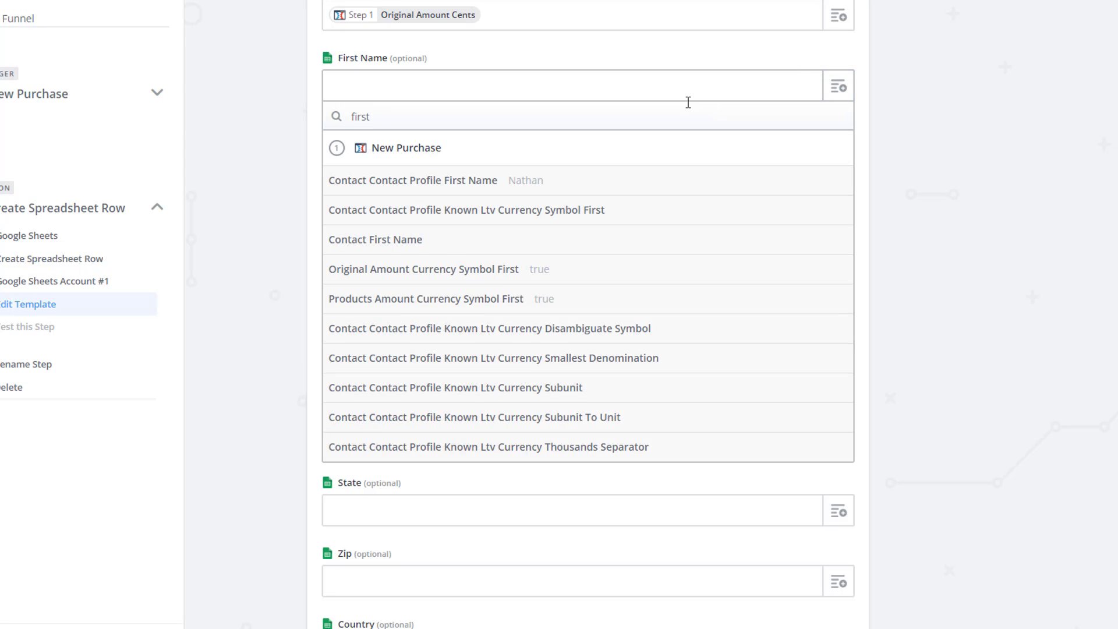
click(476, 186)
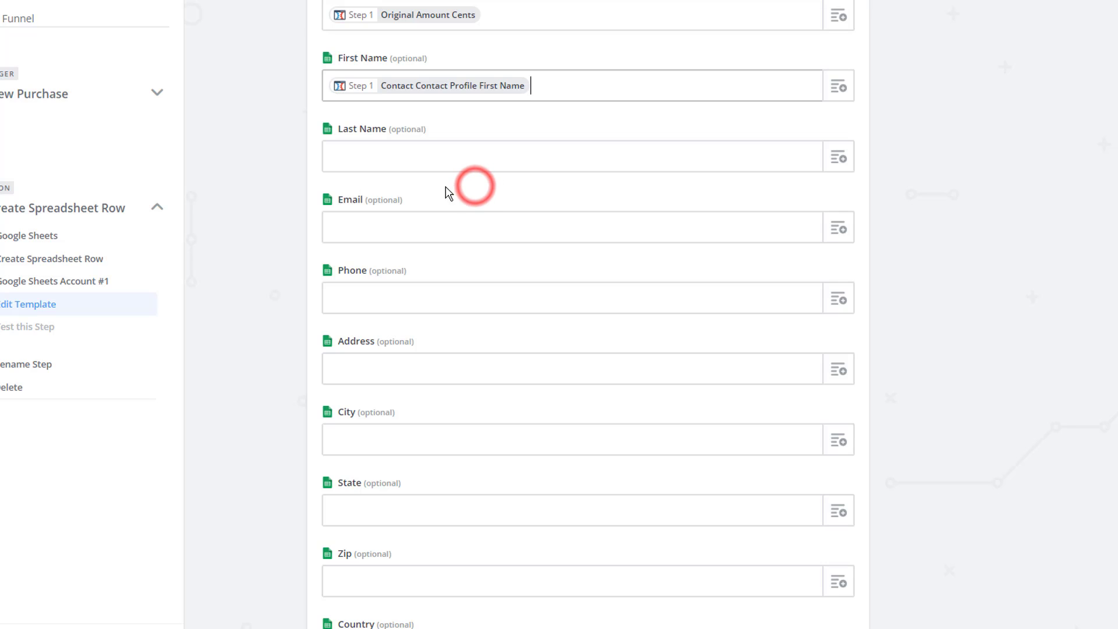
click(837, 158)
click(588, 193)
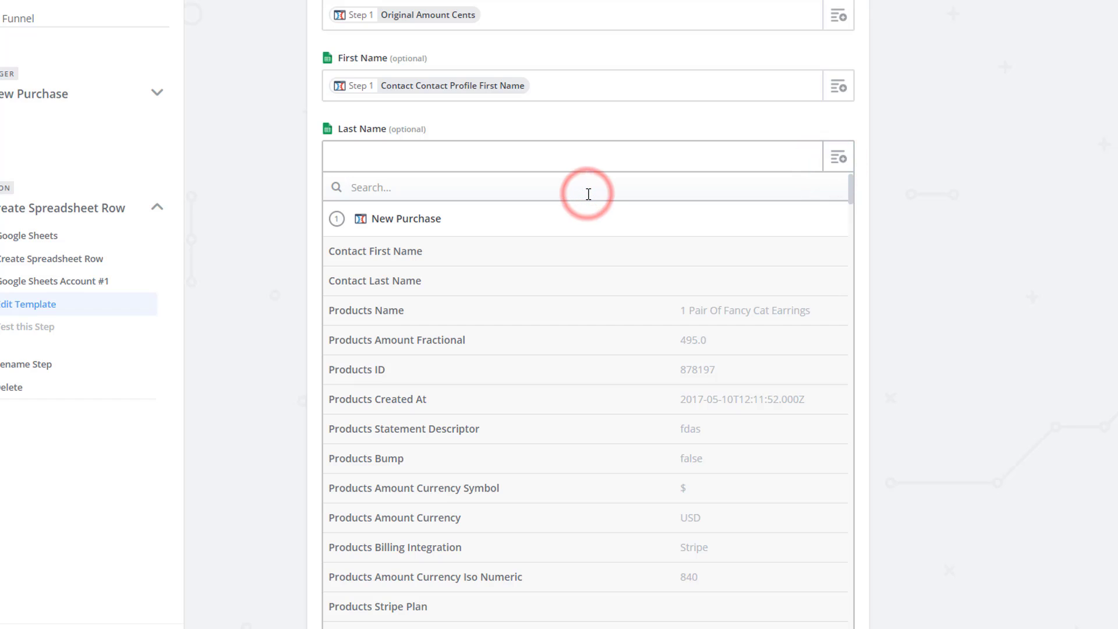
text(last name)
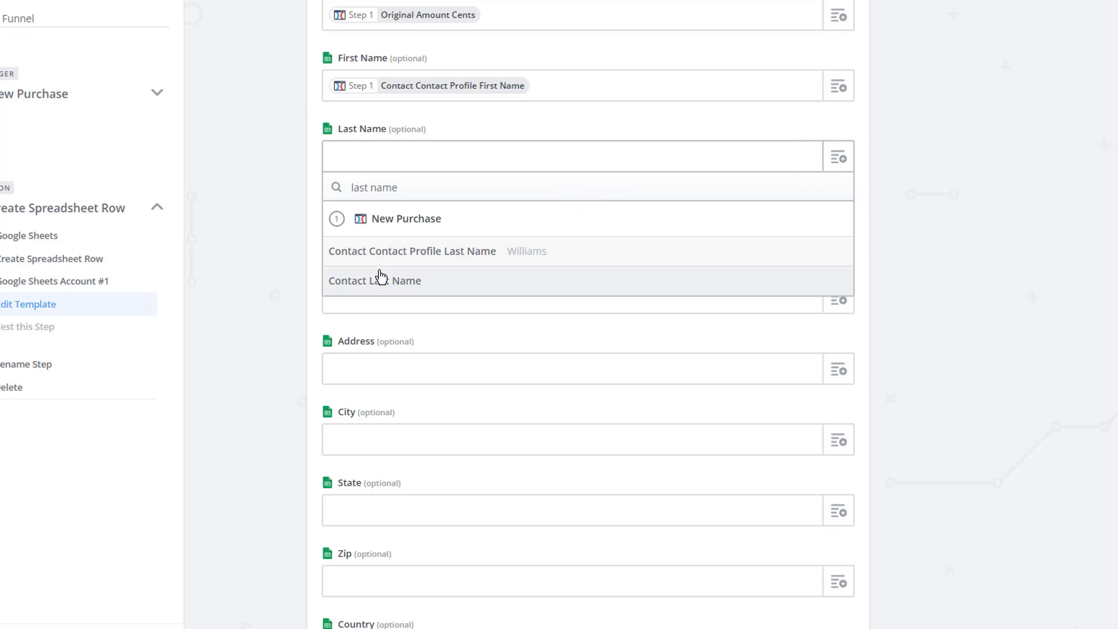
click(483, 262)
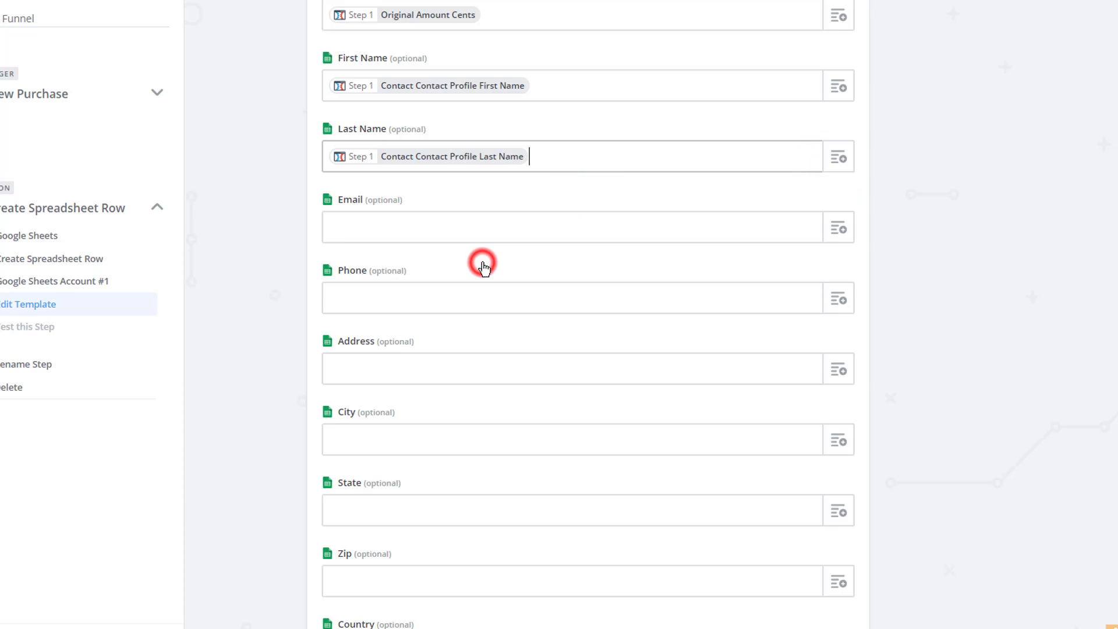
click(837, 228)
- Map Email and Phone to Contact Contact Profile Email and Contact Contact Profile Phone
click(533, 242)
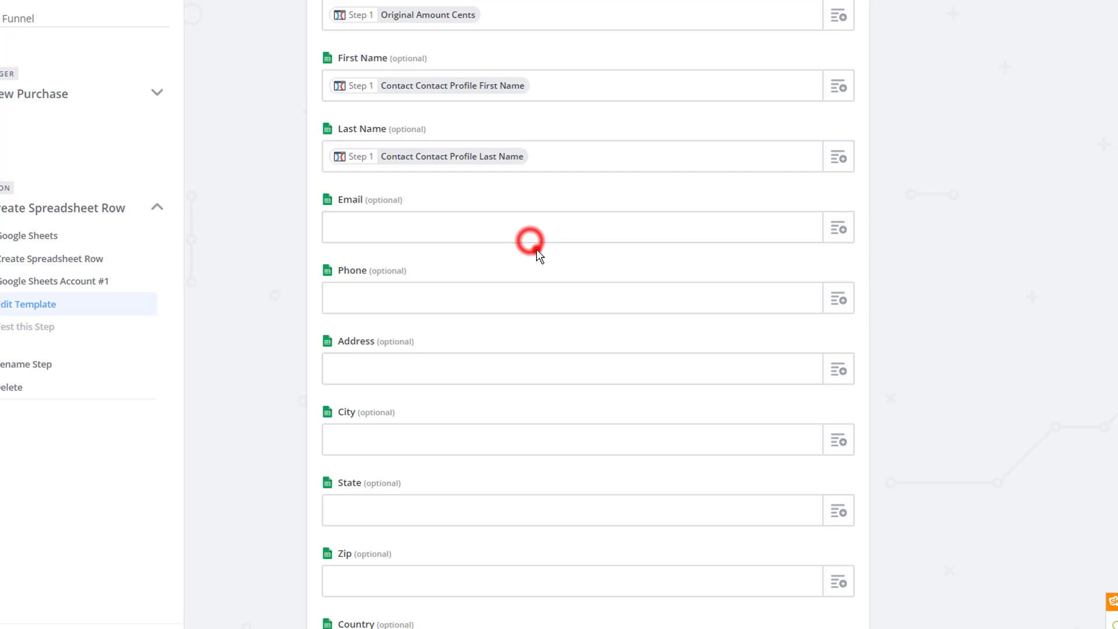
click(846, 231)
click(474, 262)
text(email)
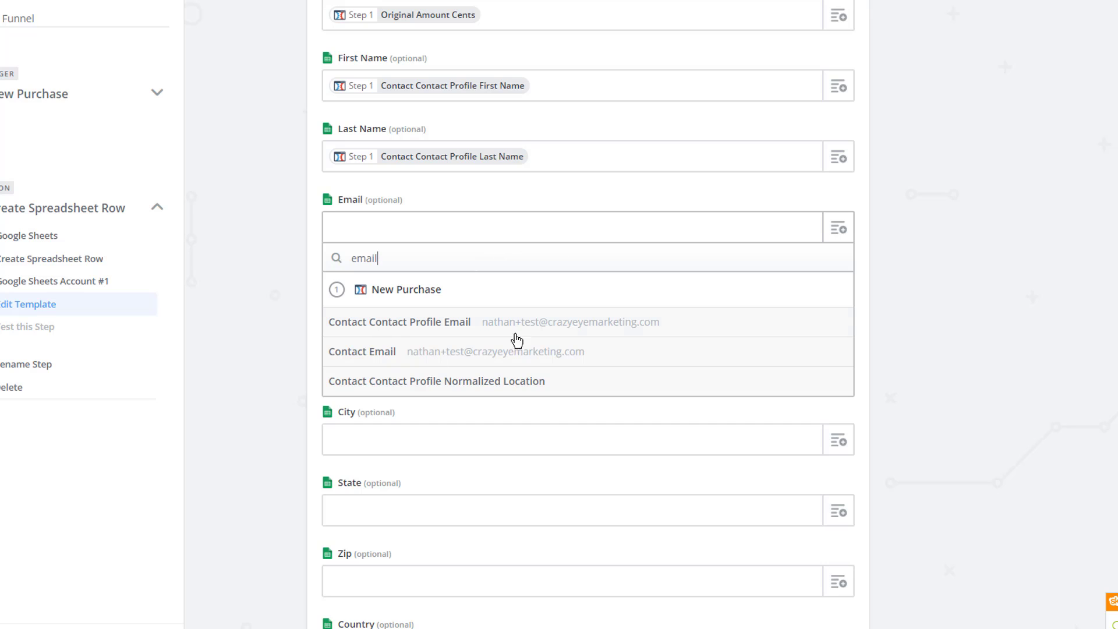
click(482, 328)
scroll(518, 297, down, 1)
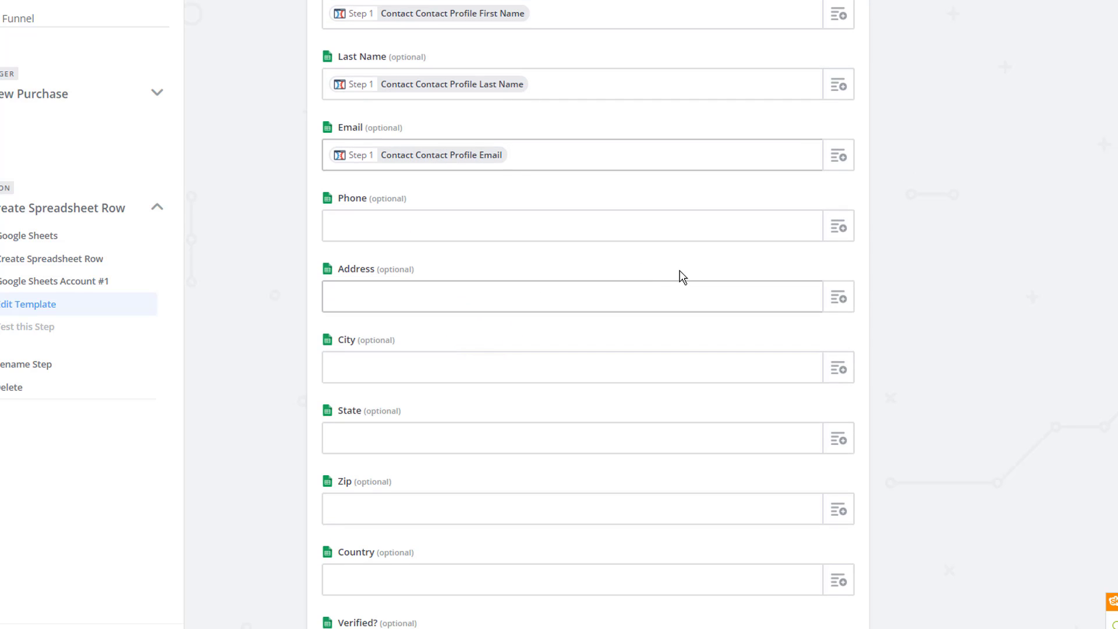
click(842, 227)
click(507, 259)
text(phone)
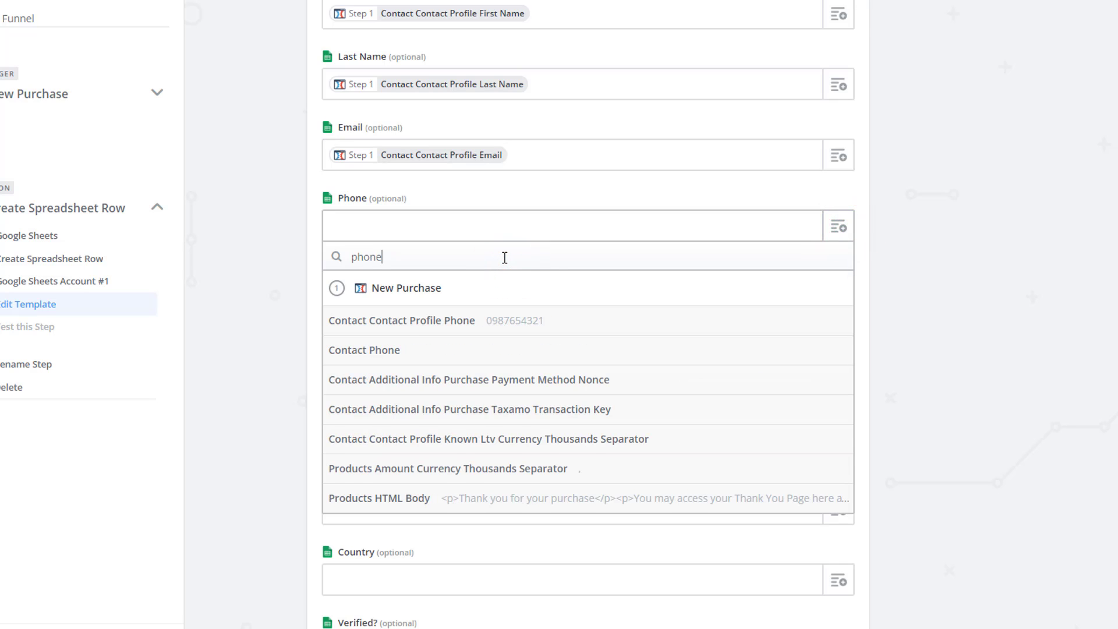
click(469, 325)
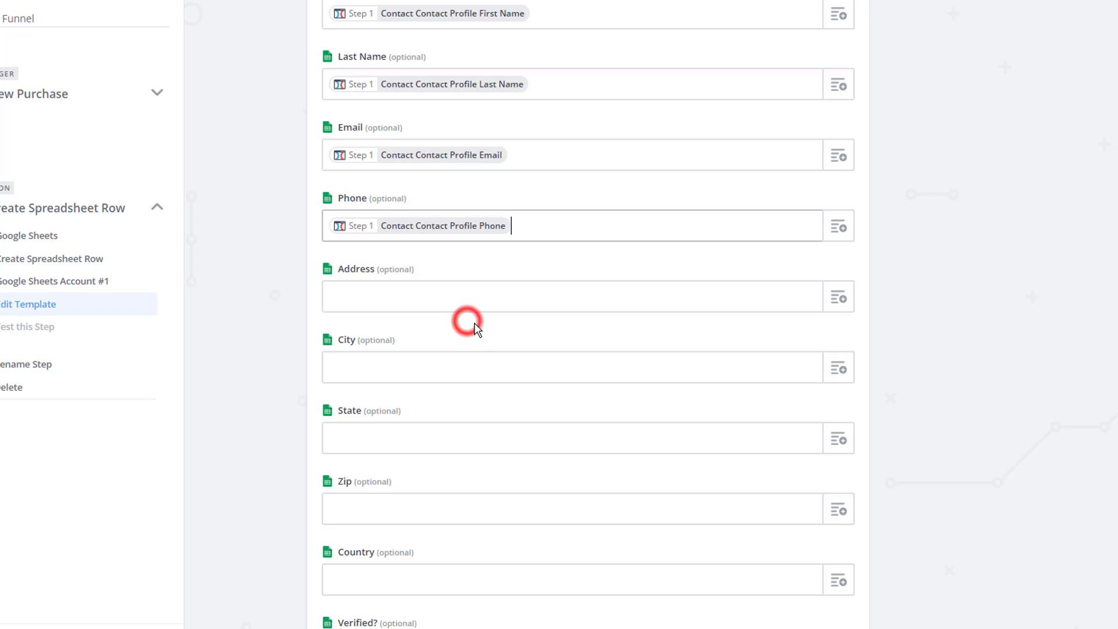
scroll(669, 280, down, 1)
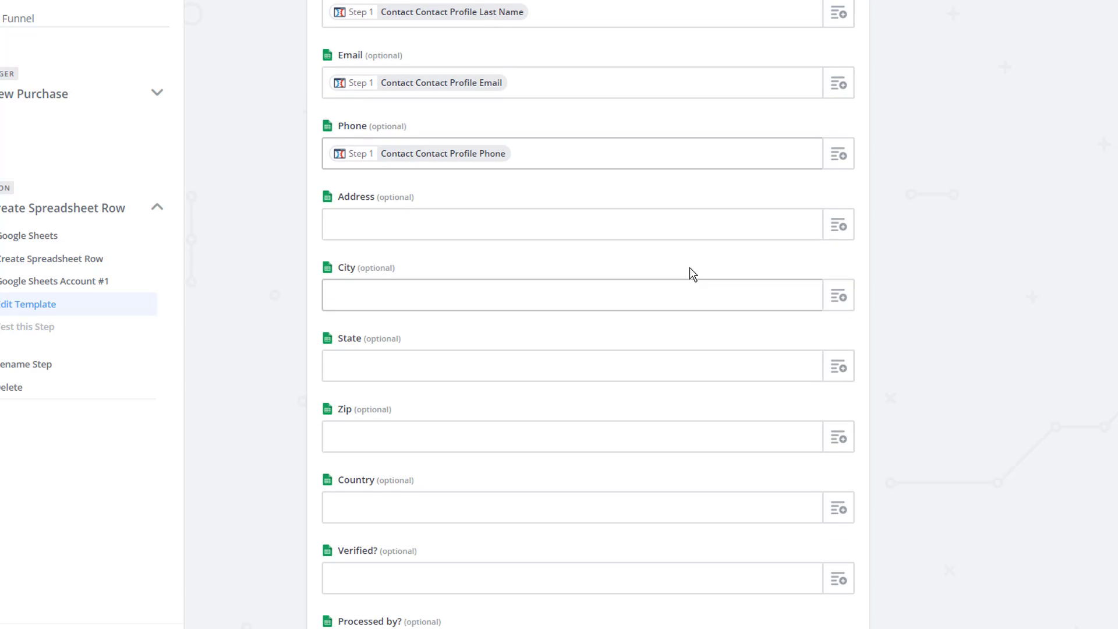
- Map Address and City to the contact profile shipping address and shipping city
click(837, 228)
click(516, 247)
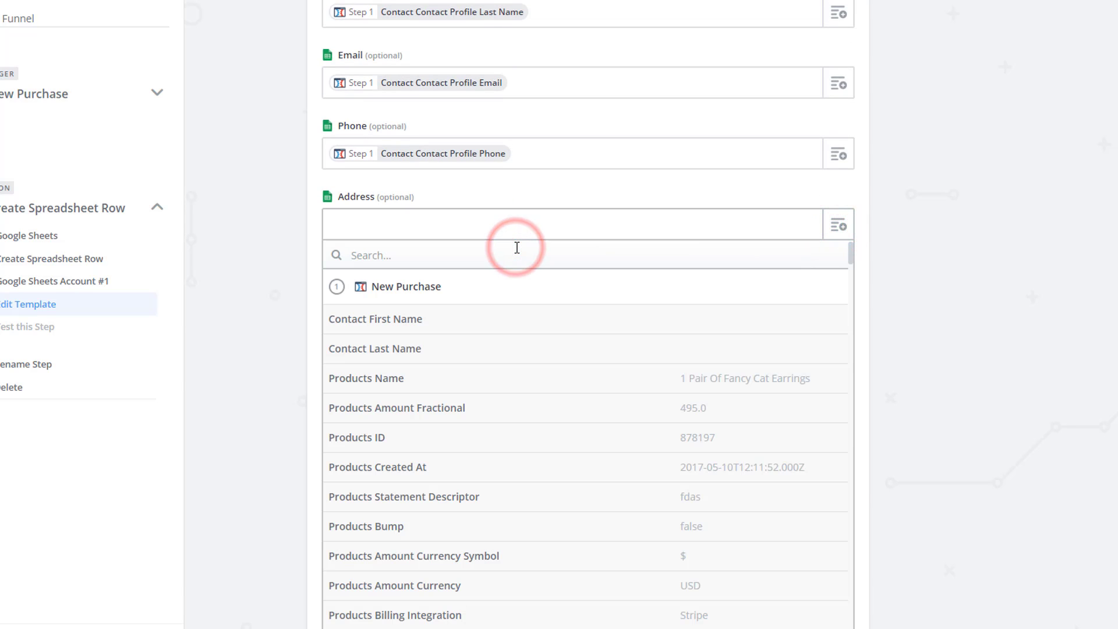
text(po)
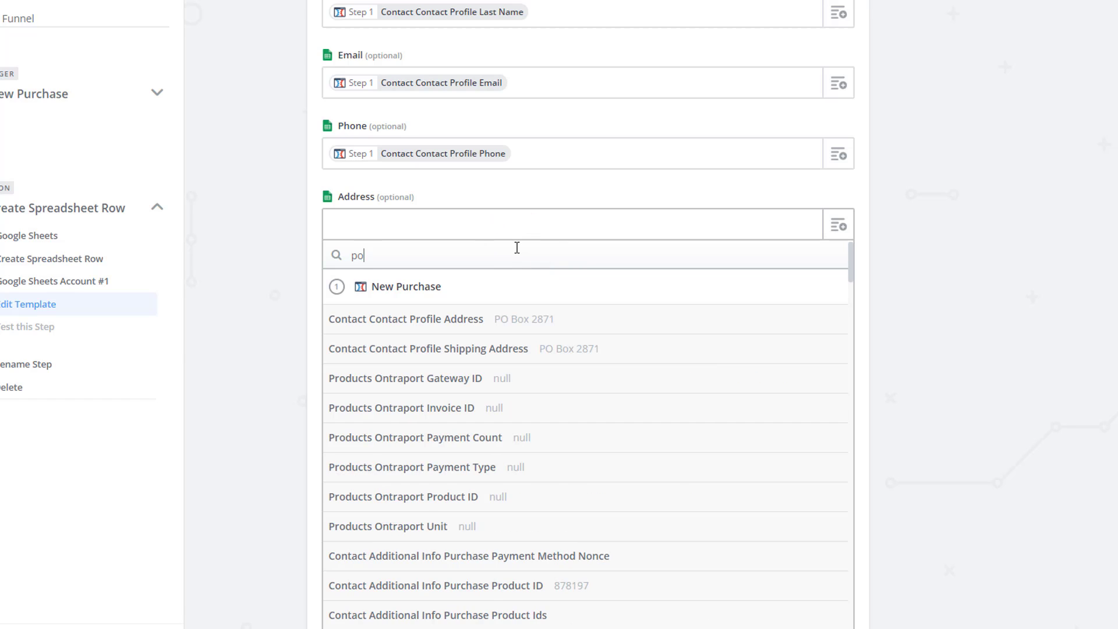
double_click(492, 256)
key(Escape)
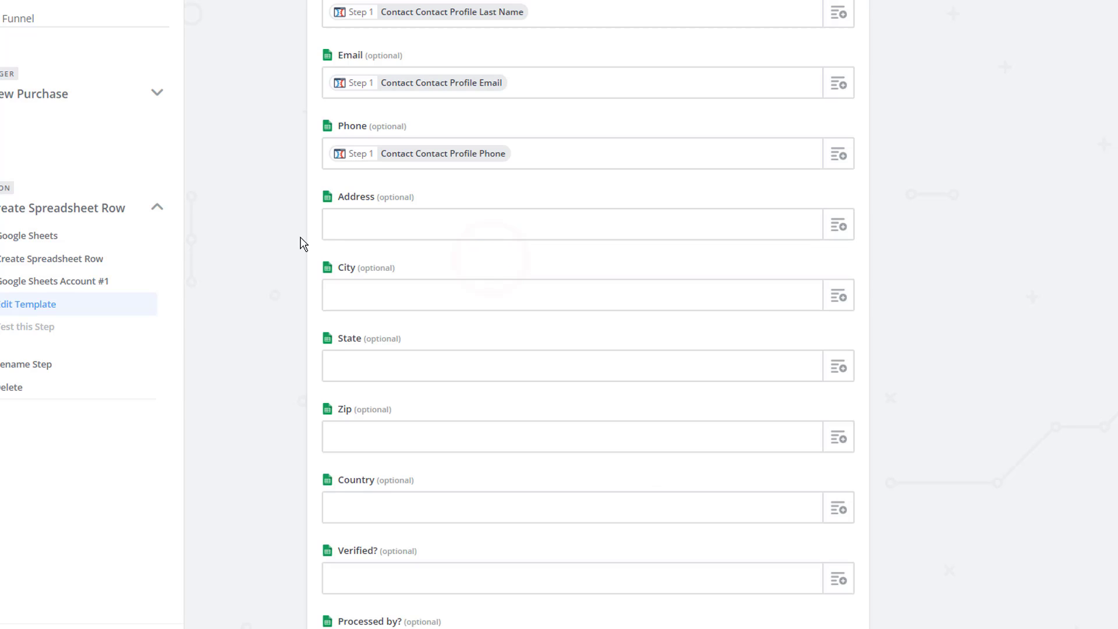
click(838, 227)
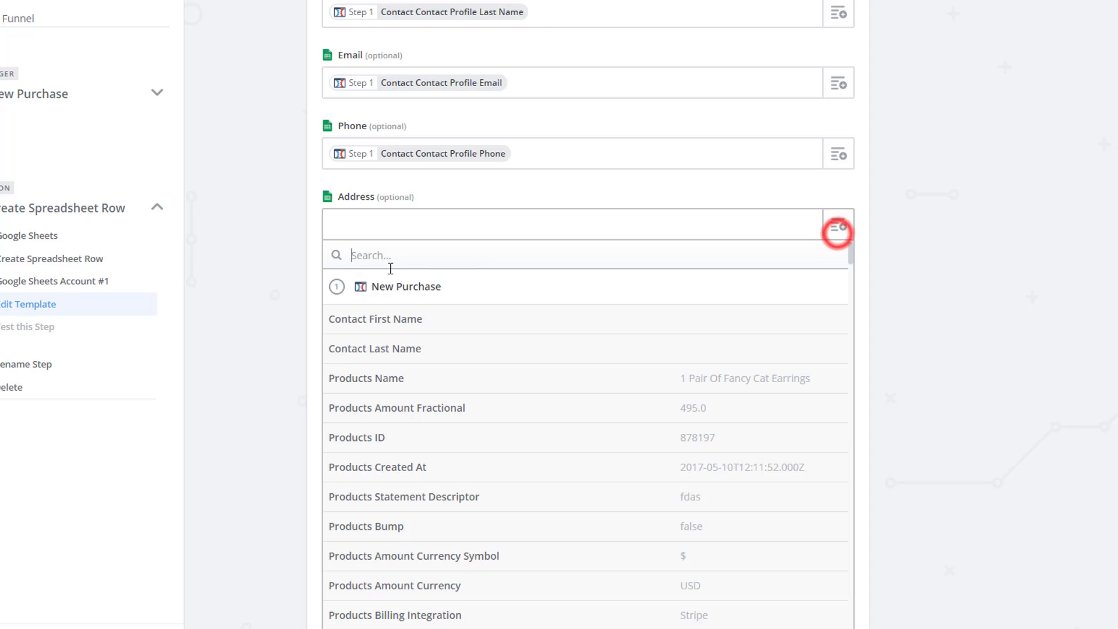
click(400, 260)
text(shipp)
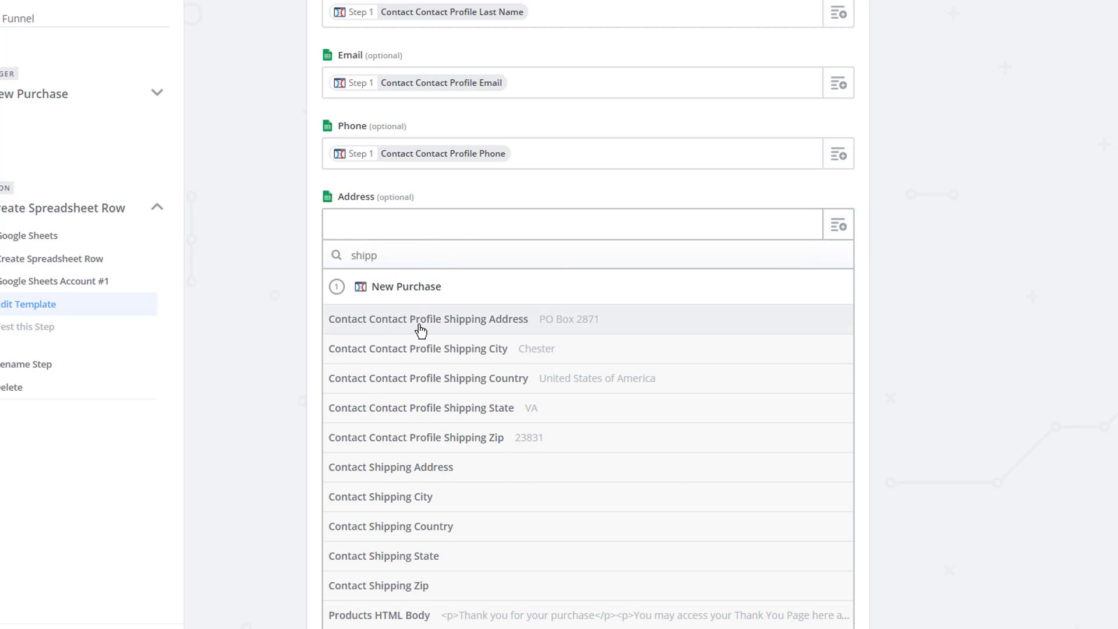
click(477, 325)
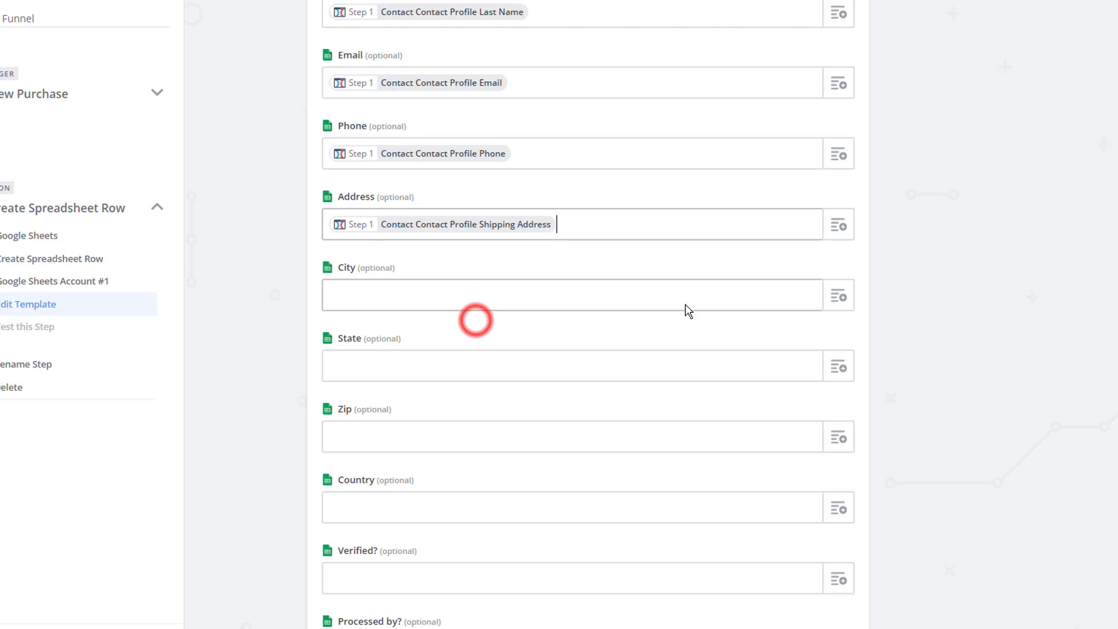
click(838, 297)
click(528, 333)
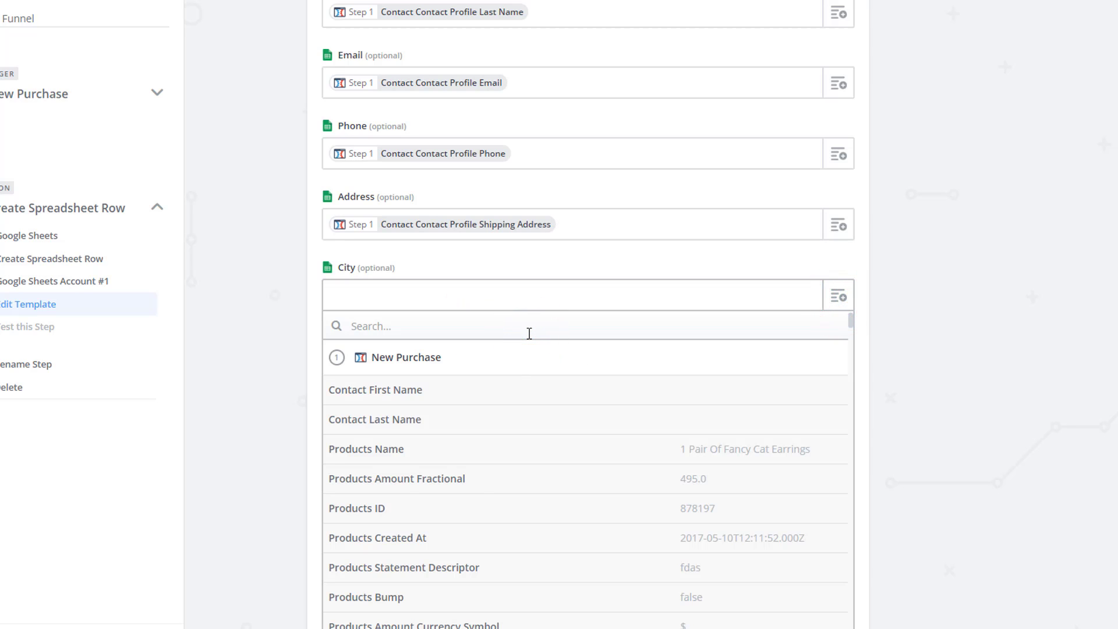
text(shipping)
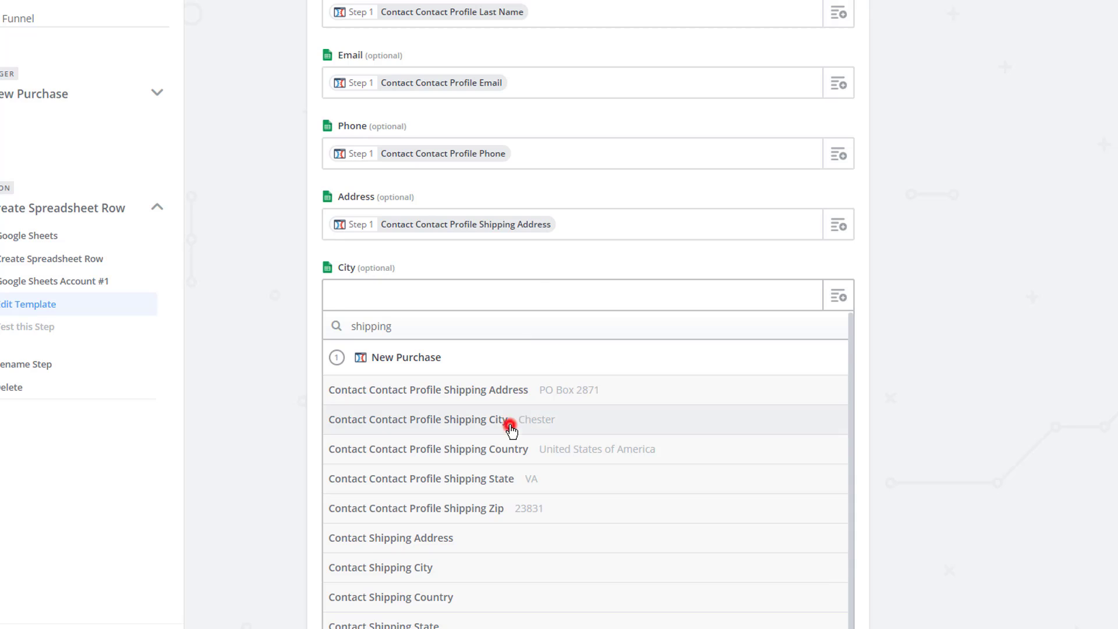
click(509, 424)
- Map State, Zip and Country to the contact profile shipping state, zip and country
click(839, 371)
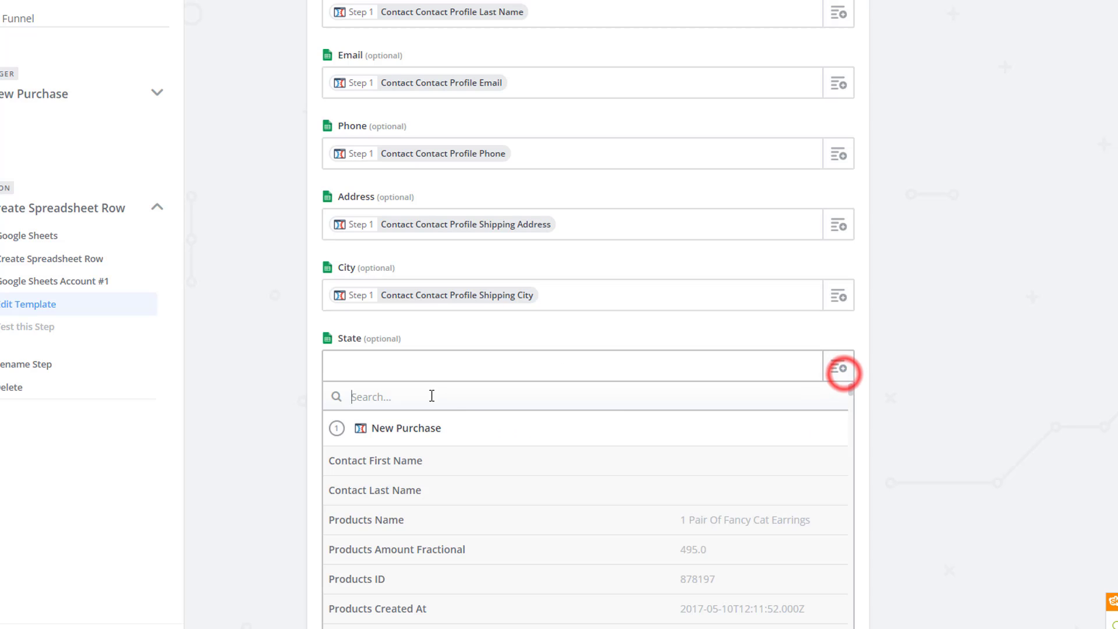
click(452, 404)
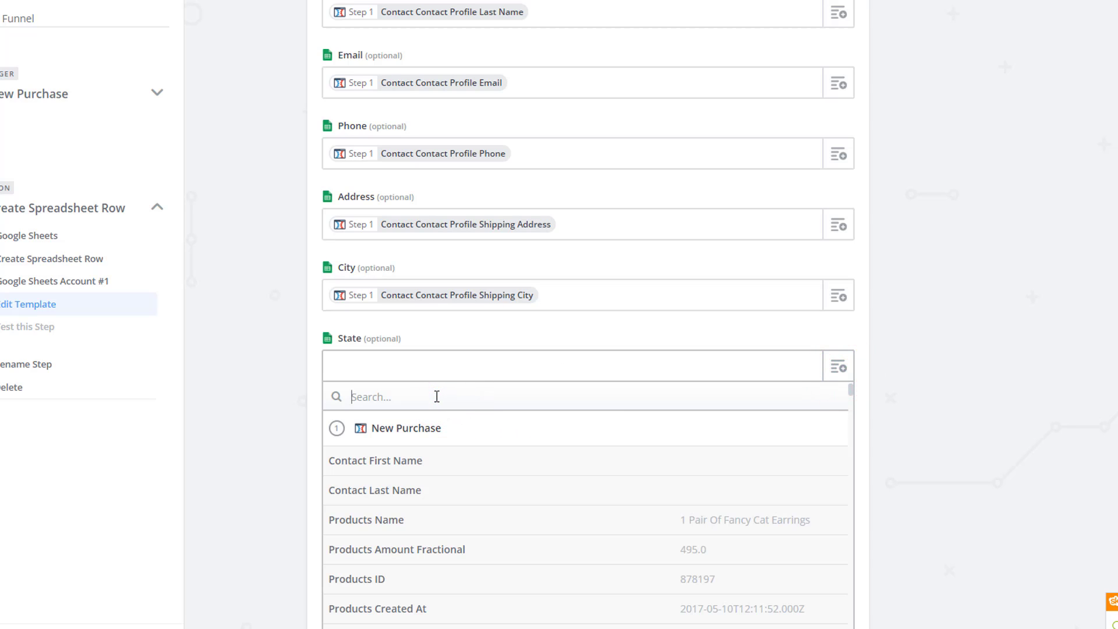
text(shipping)
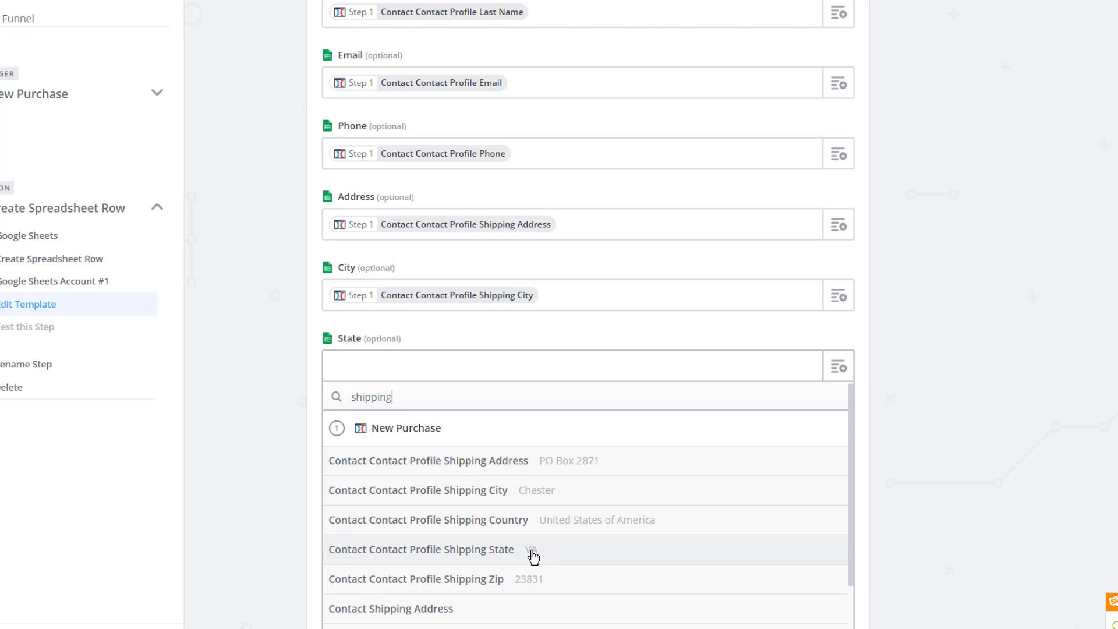
click(532, 552)
scroll(526, 522, down, 4)
click(830, 226)
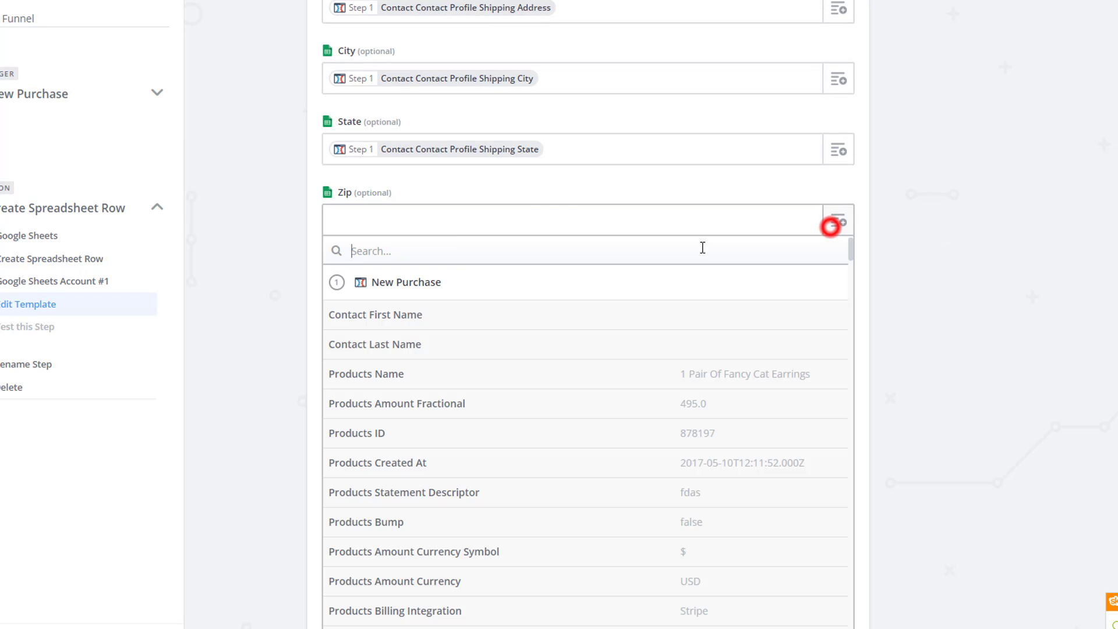
click(462, 251)
text(23831)
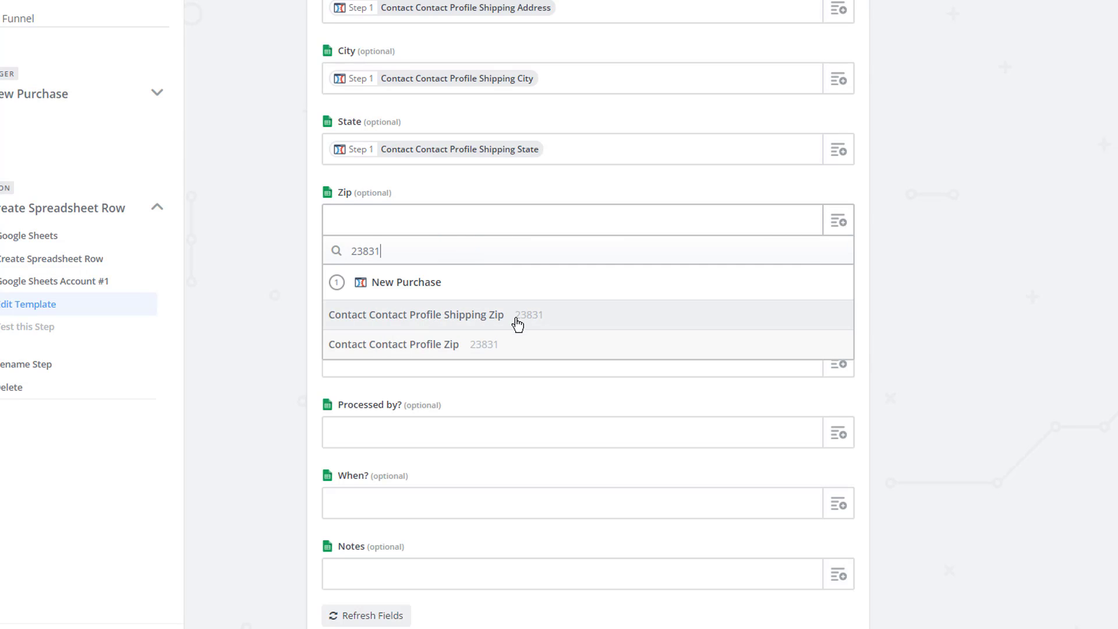
click(518, 326)
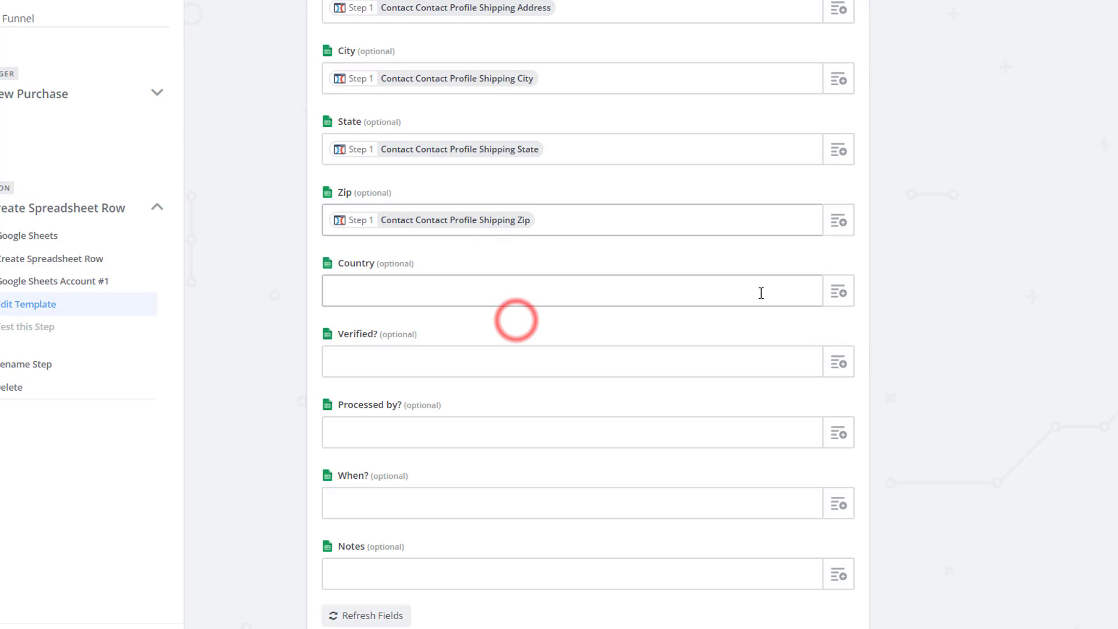
click(838, 293)
click(426, 319)
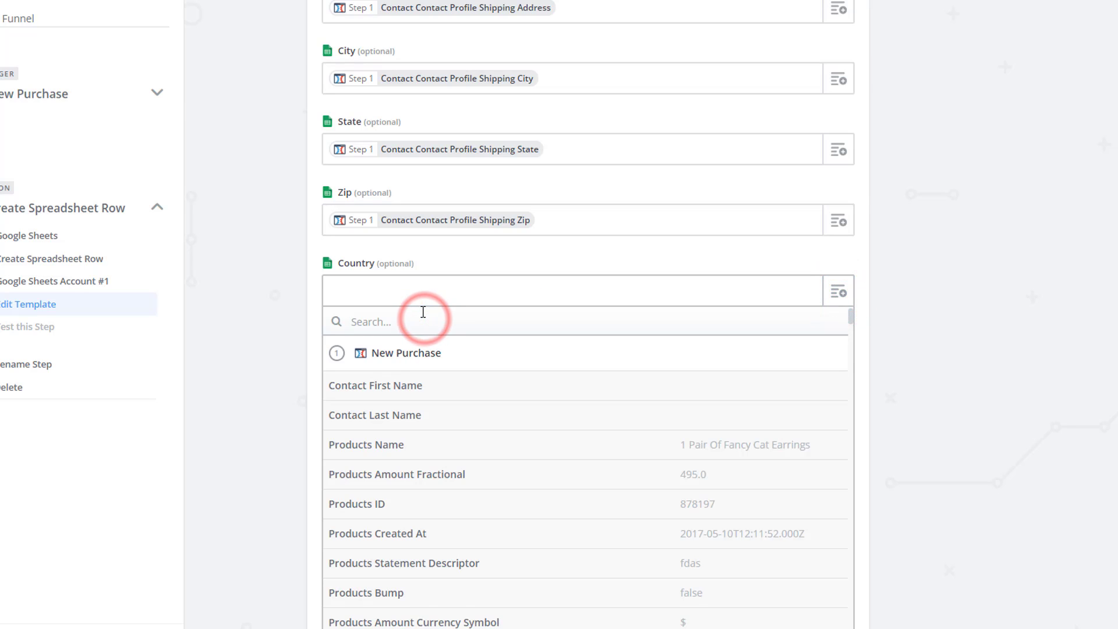
text(shipping)
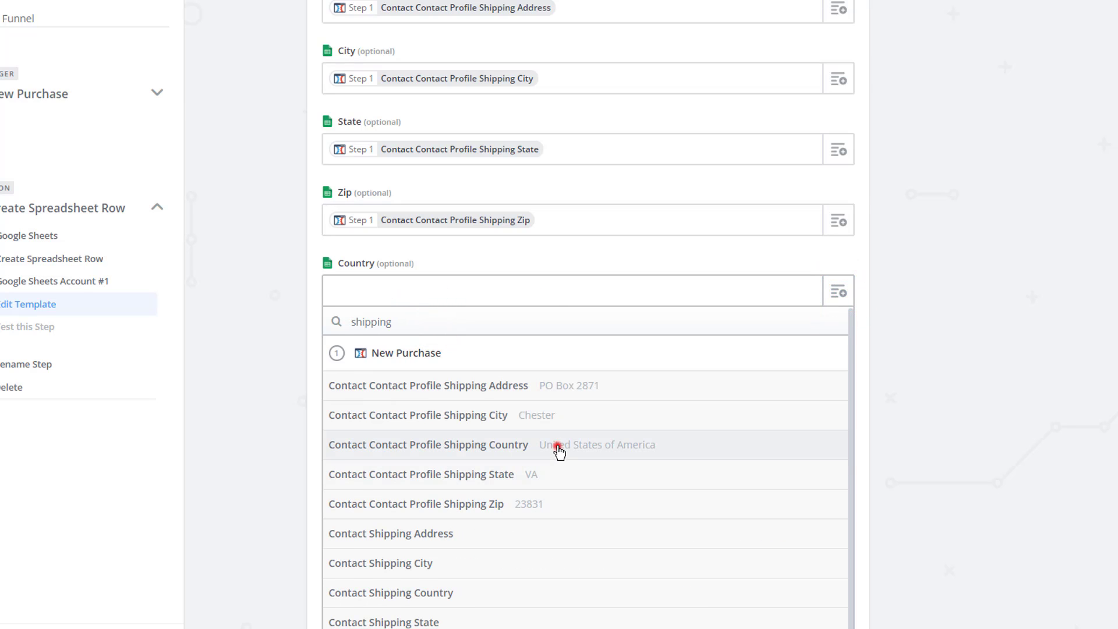
click(558, 447)
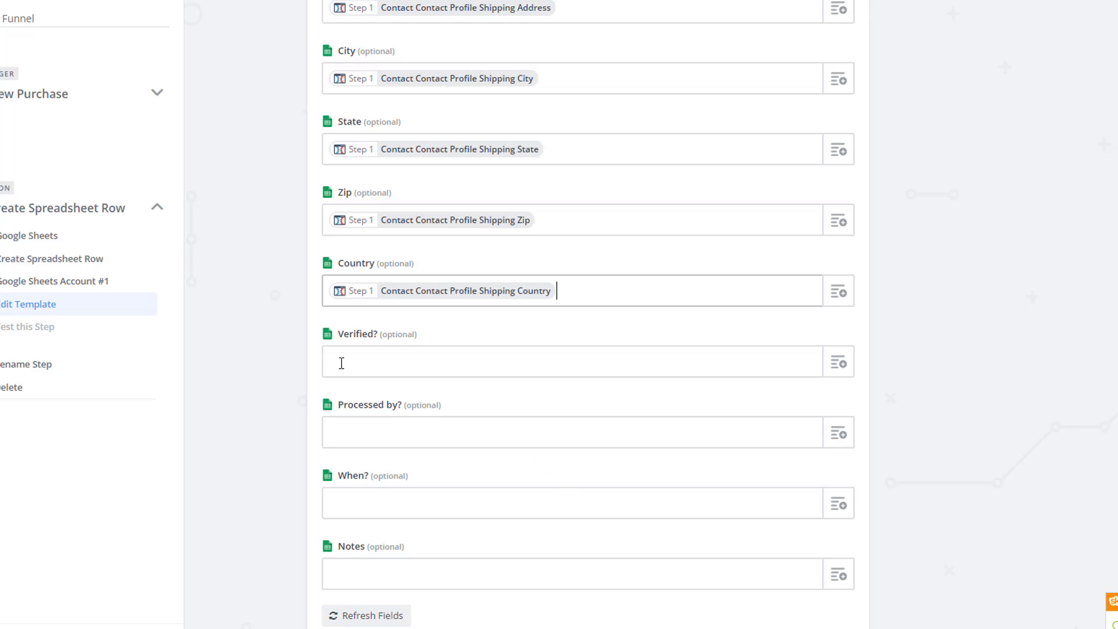
scroll(381, 439, down, 1)
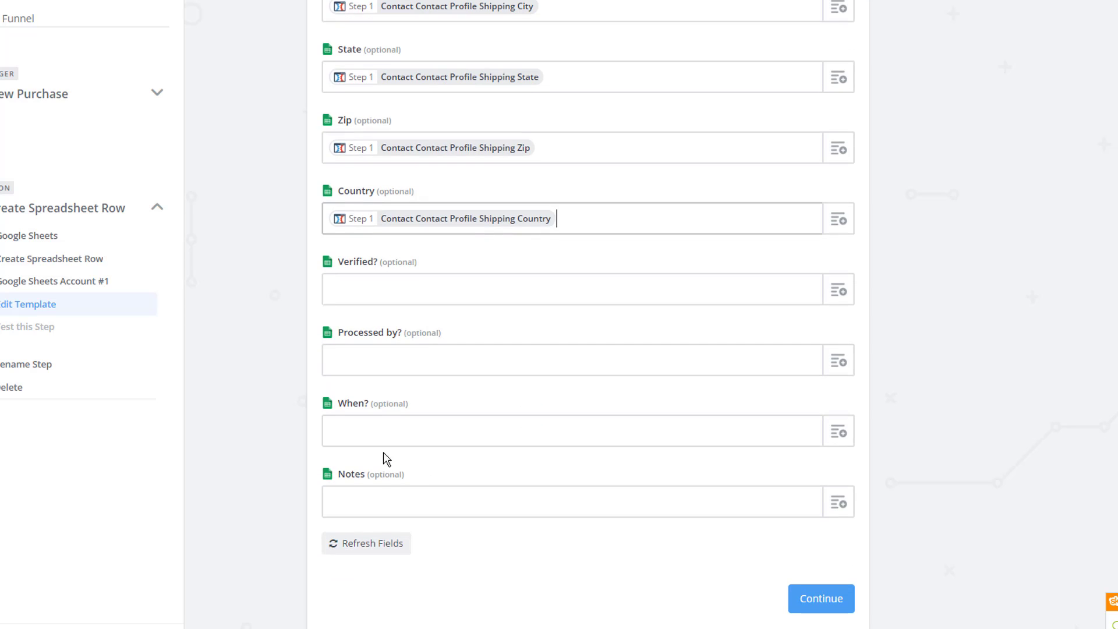
- Review the sample row data and send a test row to the ClickFunnels Order Tracker sheet
click(823, 607)
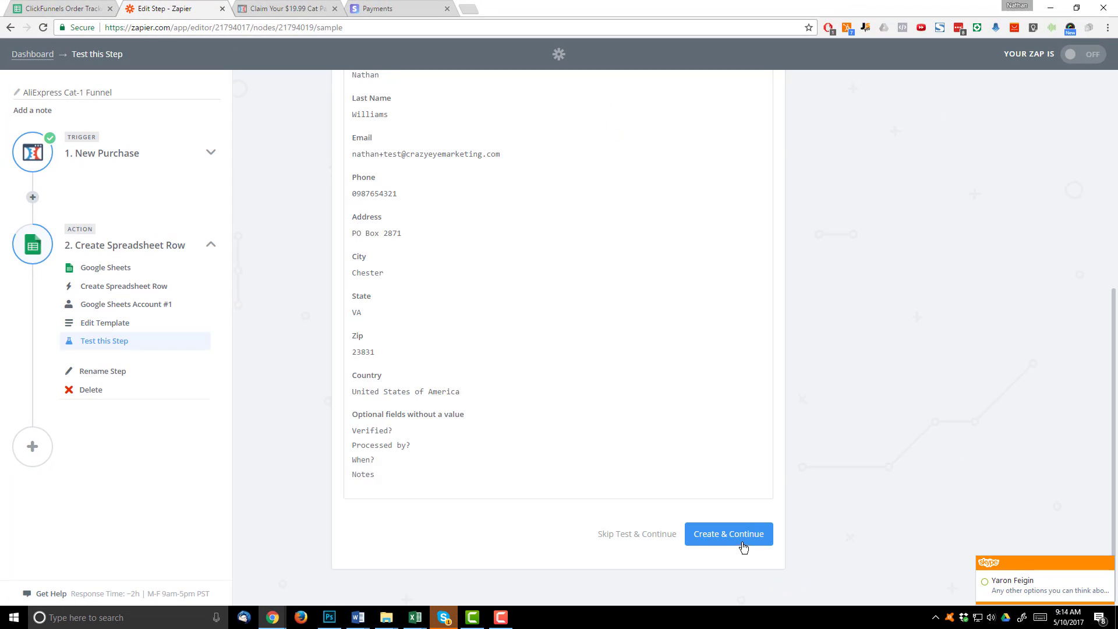
click(727, 535)
scroll(543, 479, up, 2)
scroll(544, 479, up, 3)
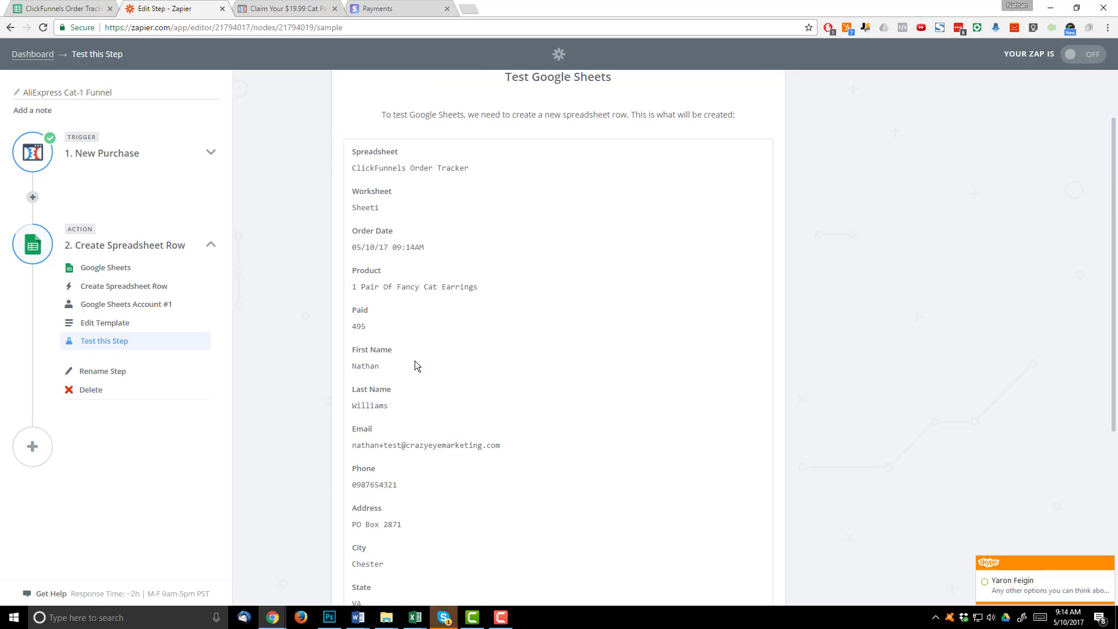
scroll(406, 337, down, 6)
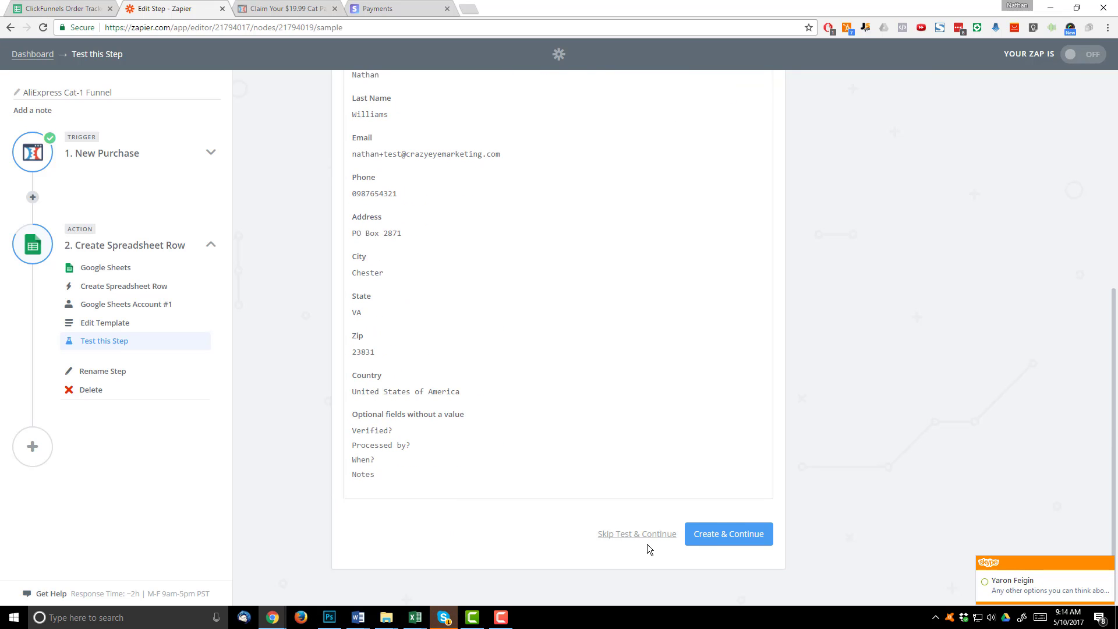
click(741, 540)
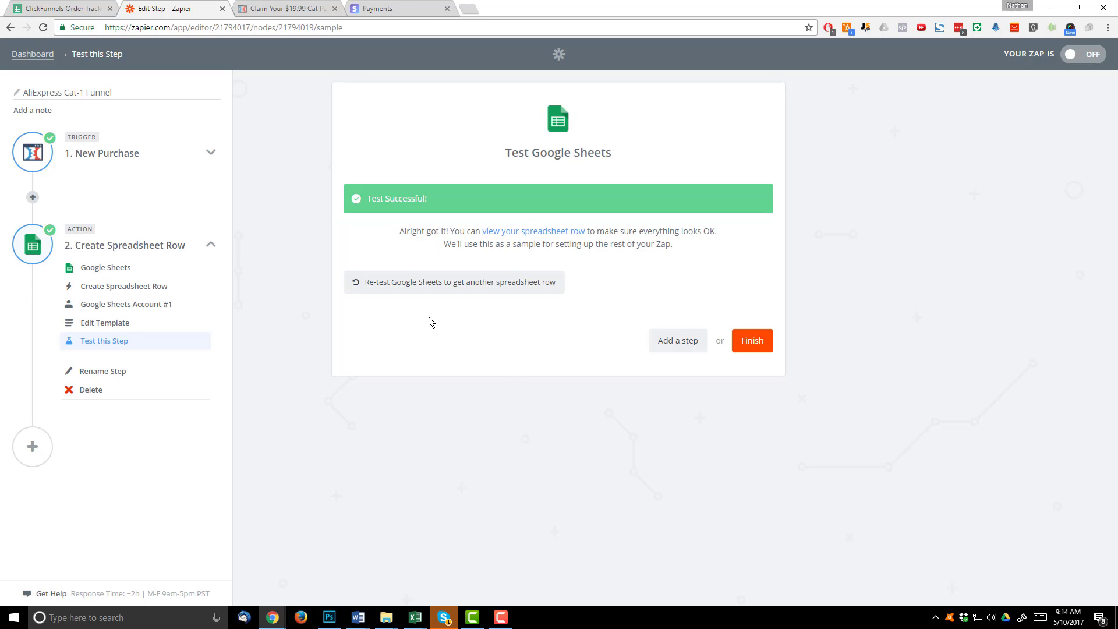
- Copy the Verified? dropdown from M3 into M2 and set the test order to YES
click(69, 7)
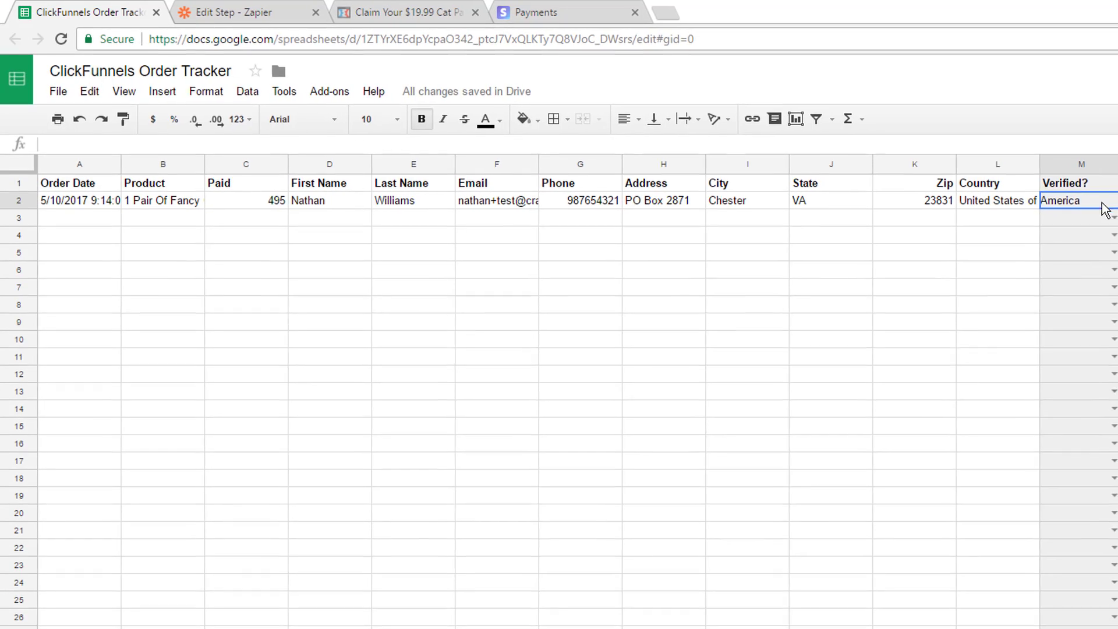
click(1117, 202)
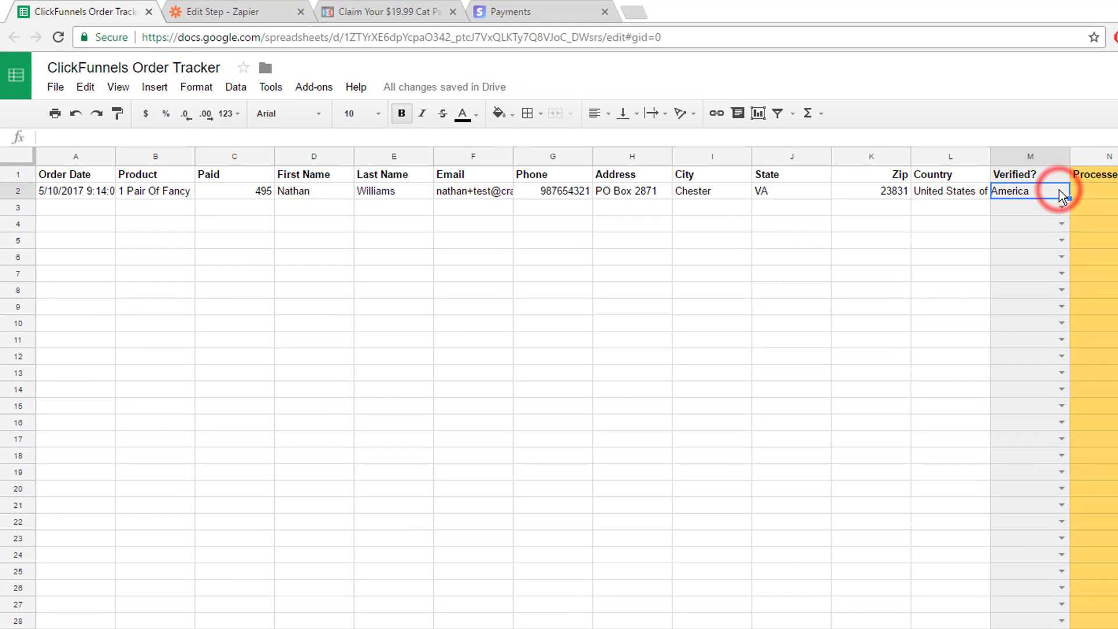
click(1046, 208)
key(ctrl+c)
click(1045, 190)
key(ctrl+v)
click(1027, 223)
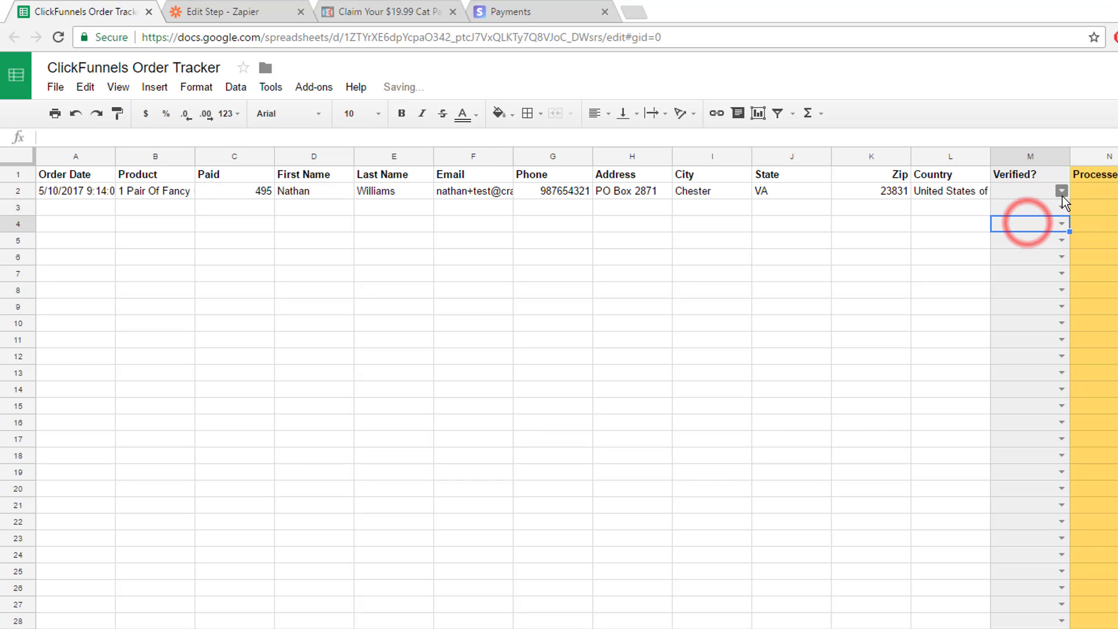
click(1061, 193)
click(1048, 209)
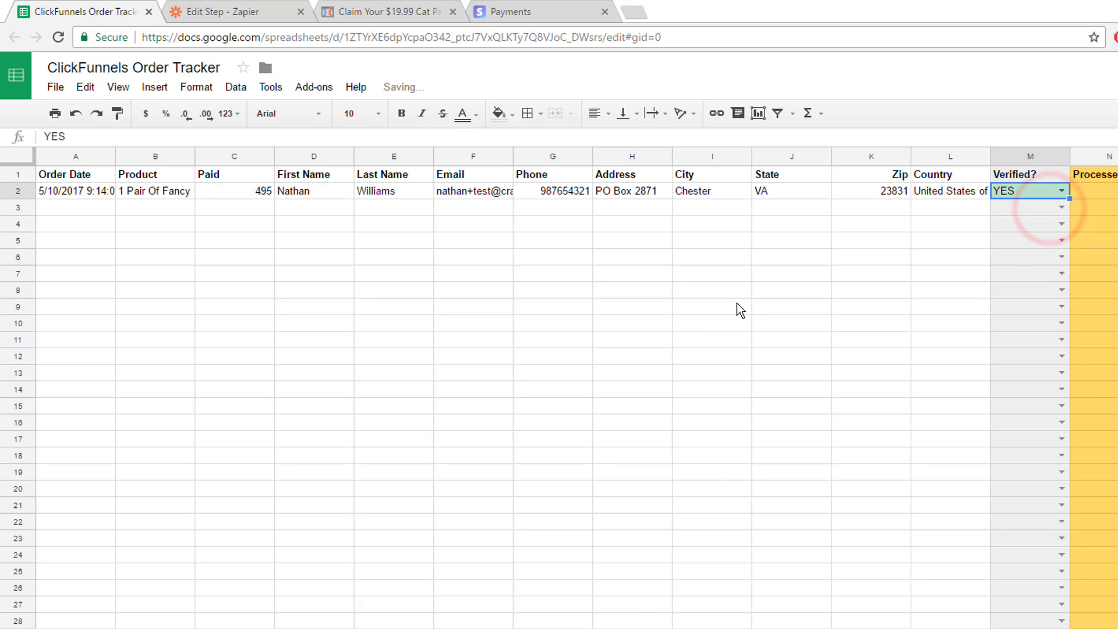
click(1020, 210)
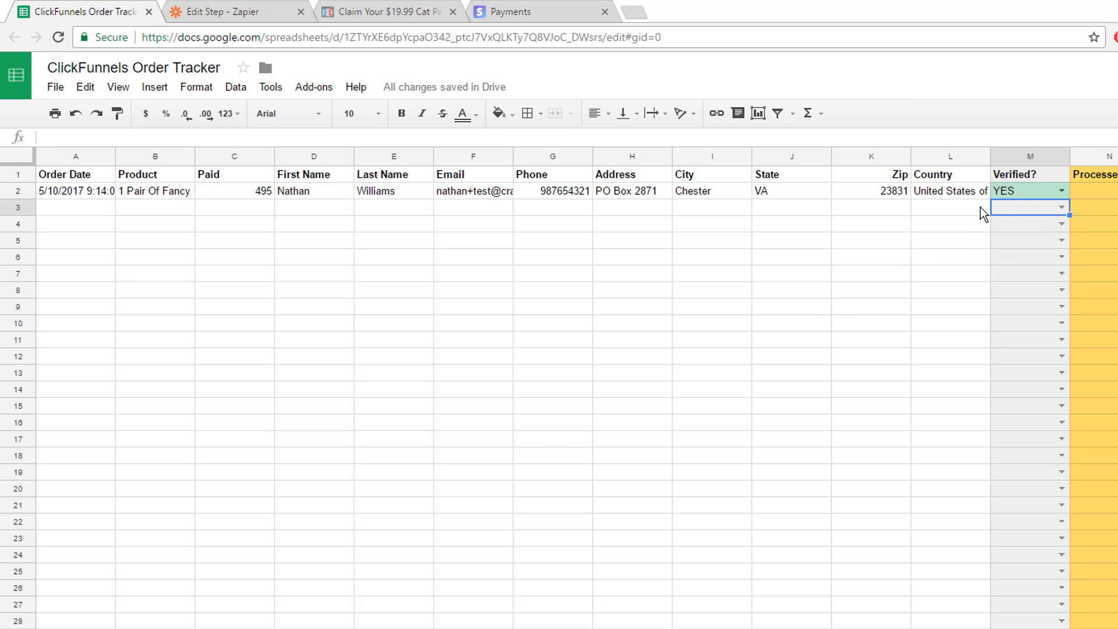
- Enter the note TEST in the Notes cell P2 of the test order
scroll(1025, 187, right, 5)
click(954, 189)
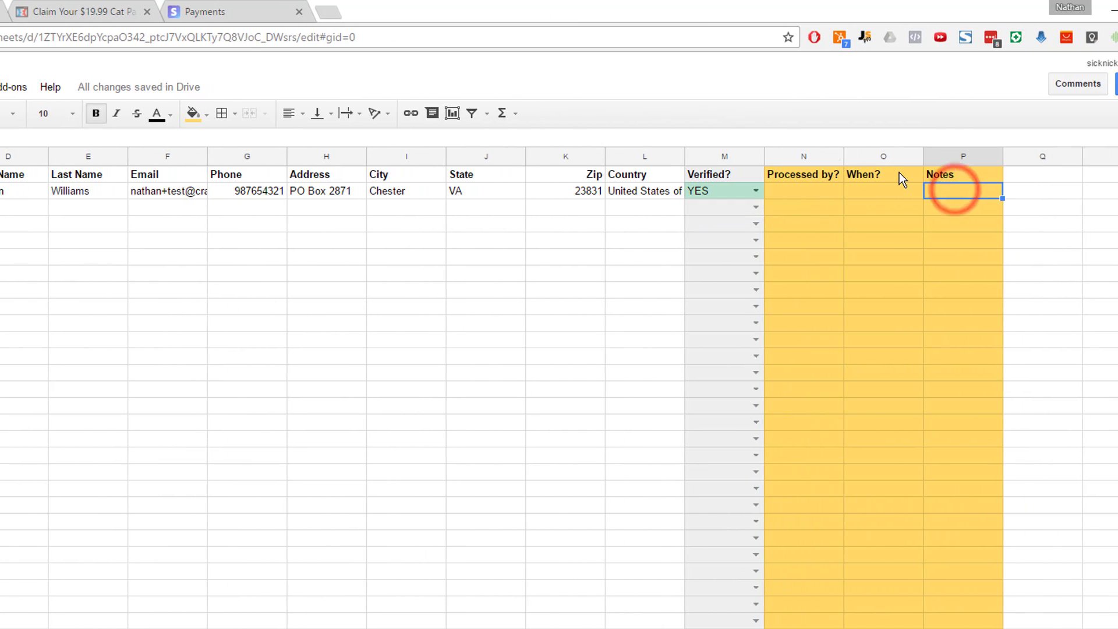
text(TEST)
key(Tab)
click(952, 192)
click(1077, 196)
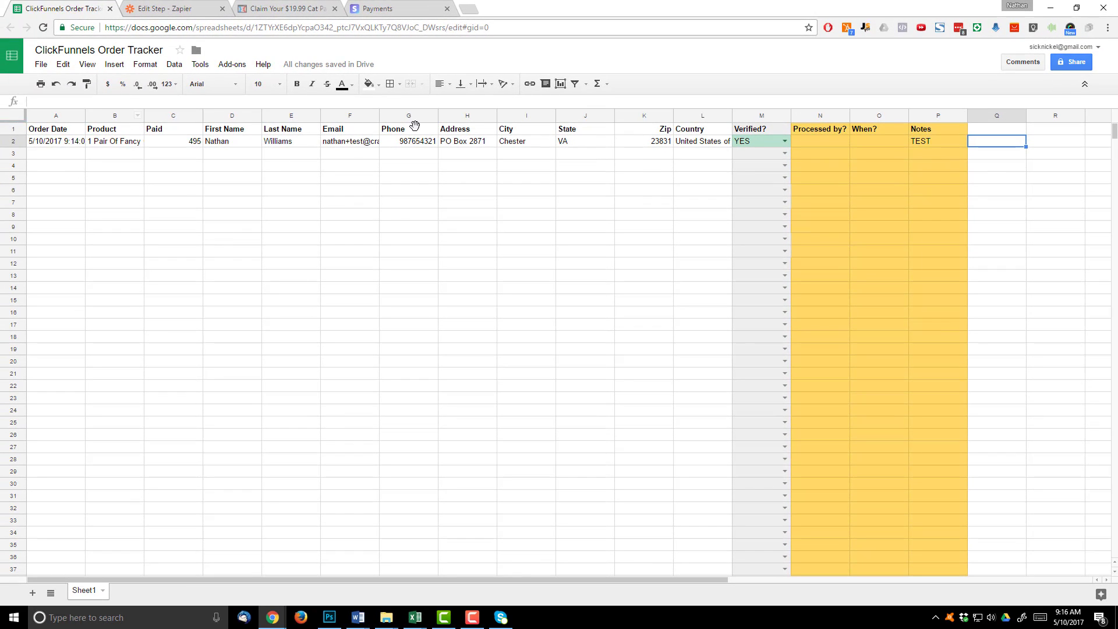
- Finish the AliExpress Cat-1 Funnel zap setup and switch the zap ON
click(166, 8)
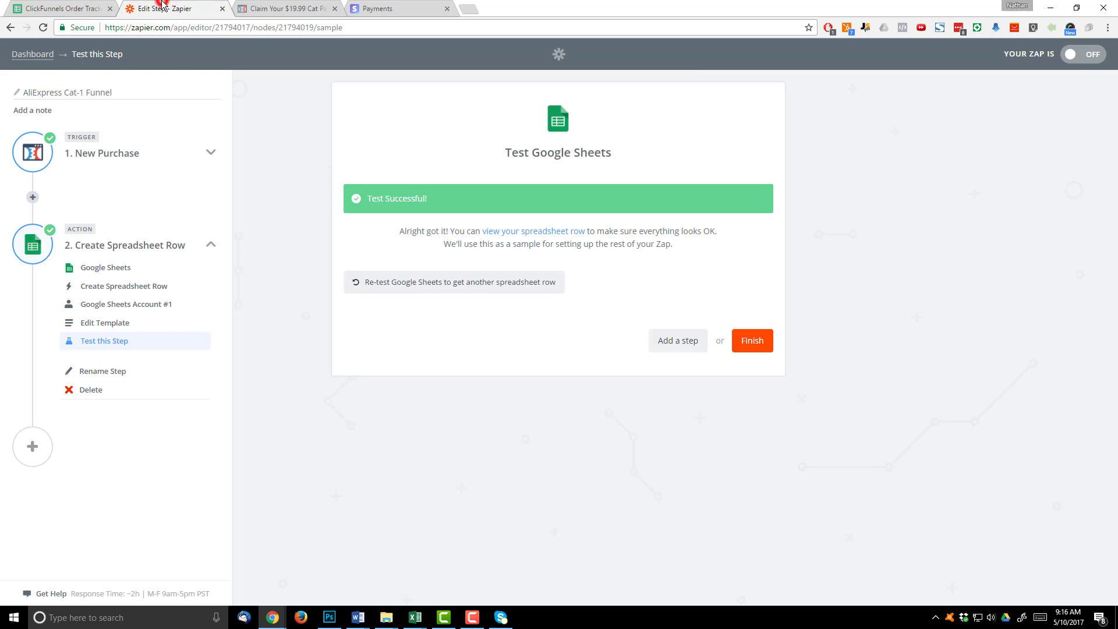
click(751, 344)
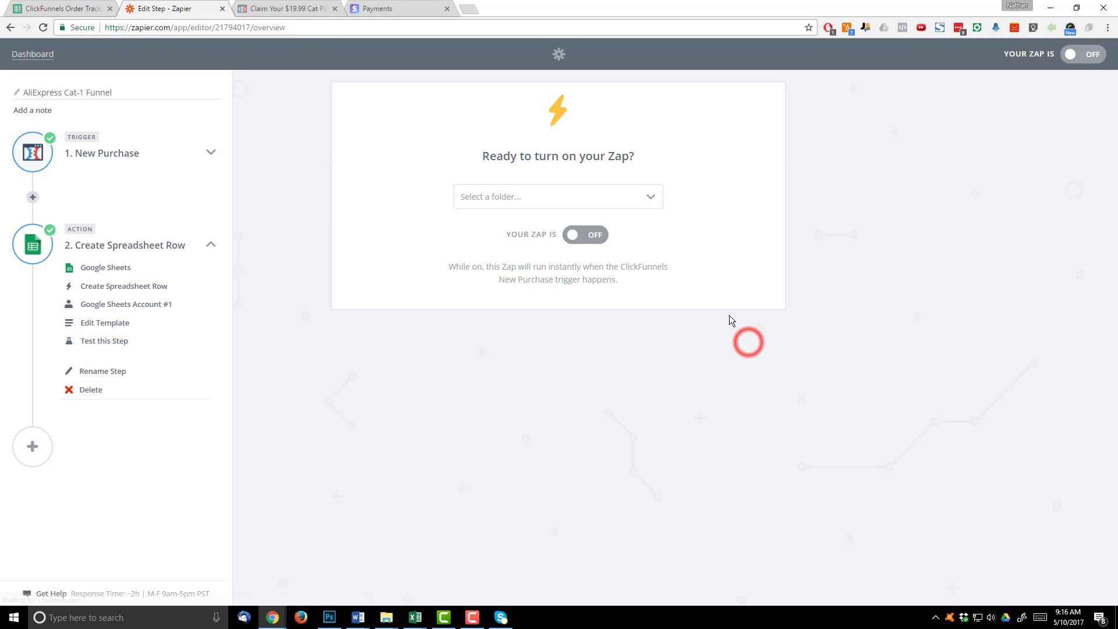
click(591, 235)
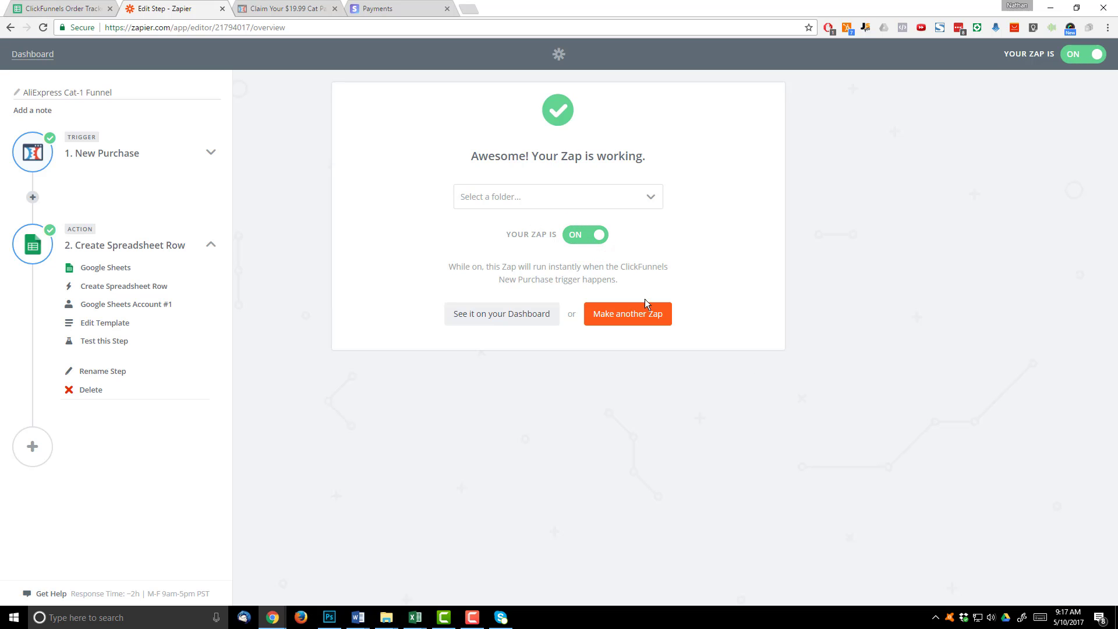
- Reload the cat paw necklace order page and fill in the buyer's name, e-mail, shipping address and country
click(275, 5)
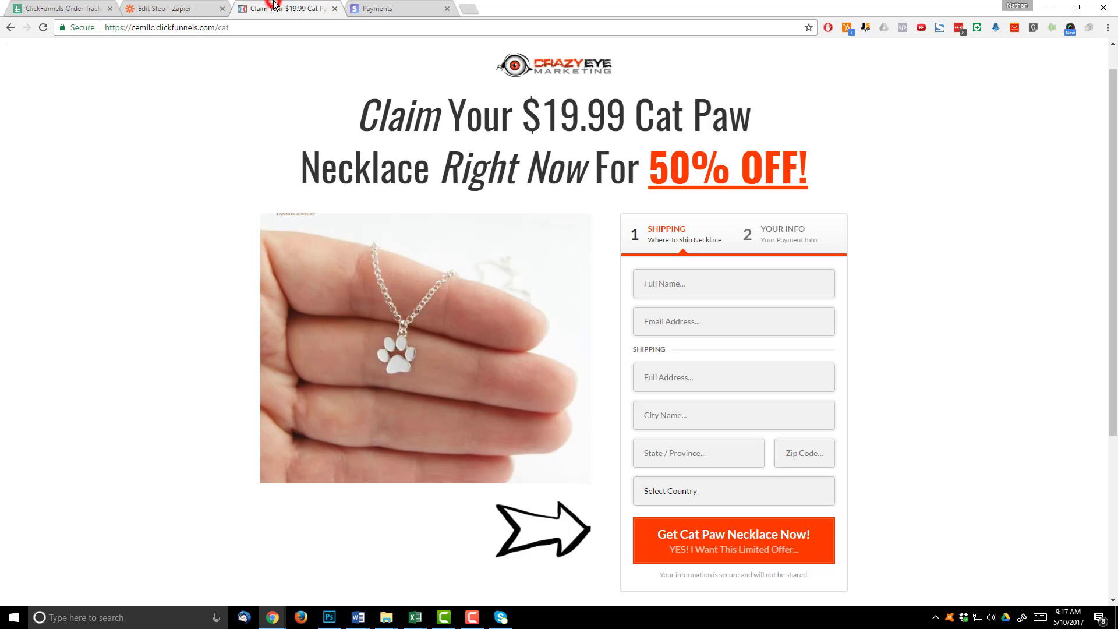
click(44, 28)
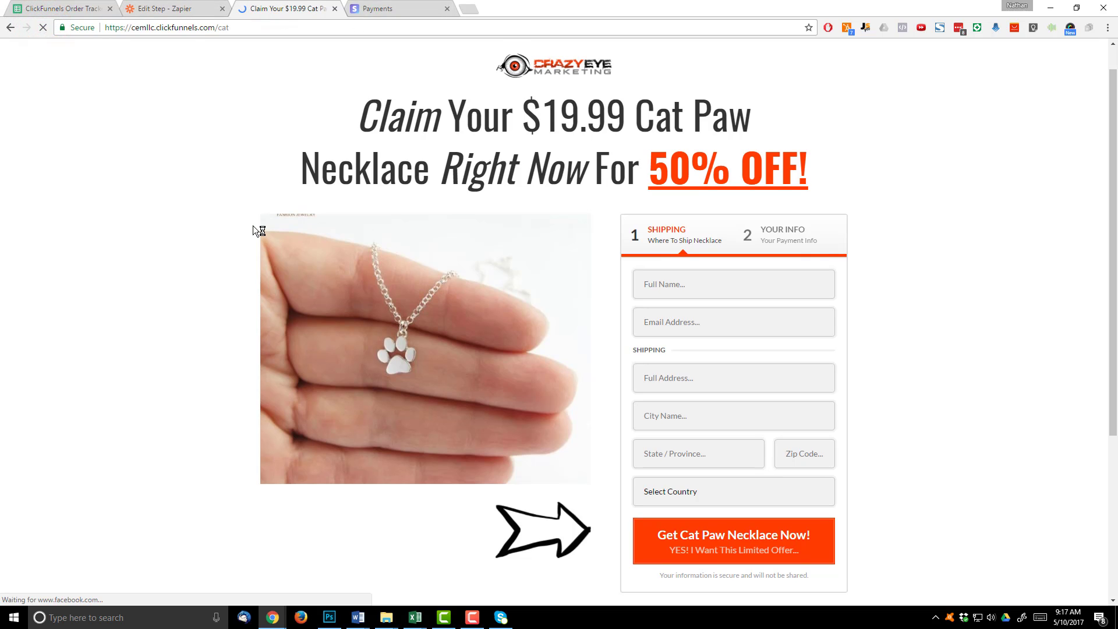
click(324, 60)
click(742, 320)
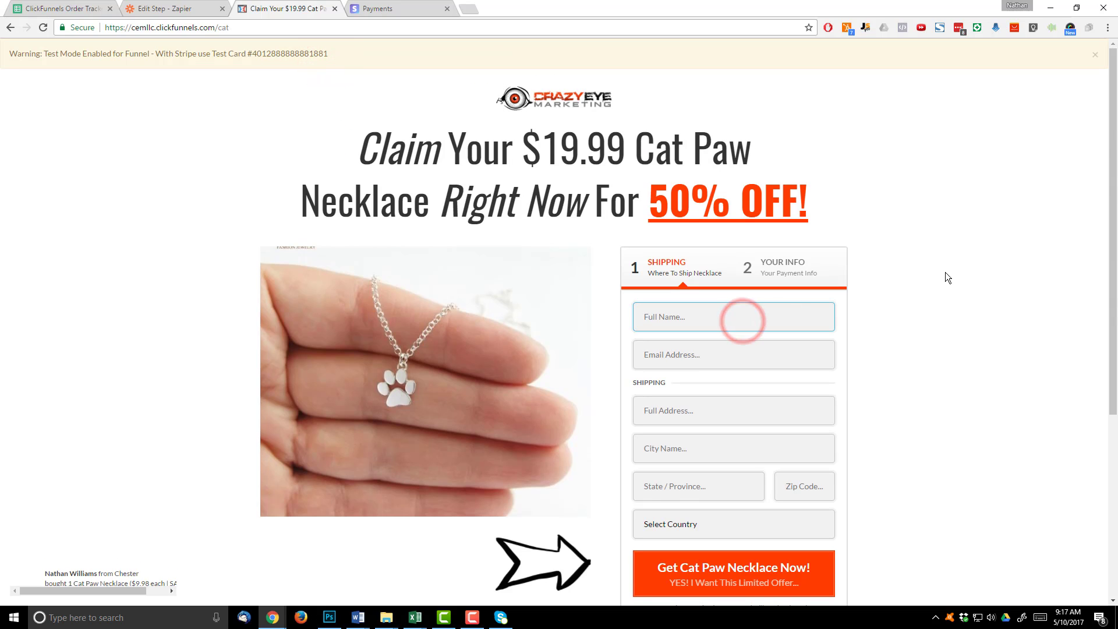
key(Tab)
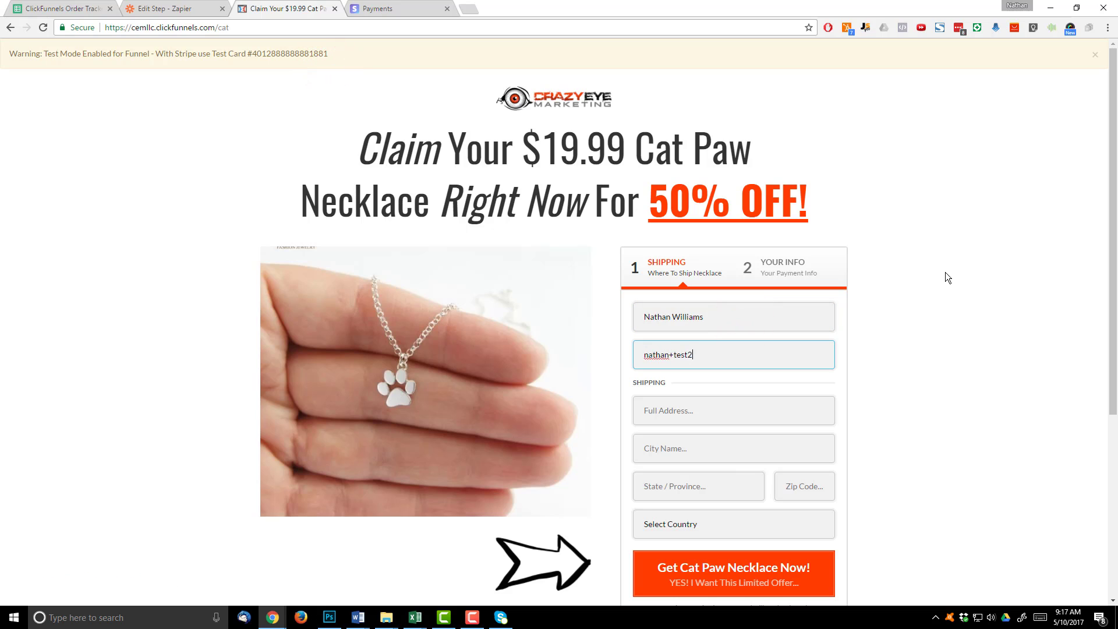
key(Tab)
key(Tab)
key(Tab)
click(733, 573)
- Enter the Stripe test card number, its CVC and expiry year 2018, and submit the 3-necklace order
scroll(676, 407, down, 2)
click(676, 407)
scroll(635, 291, down, 5)
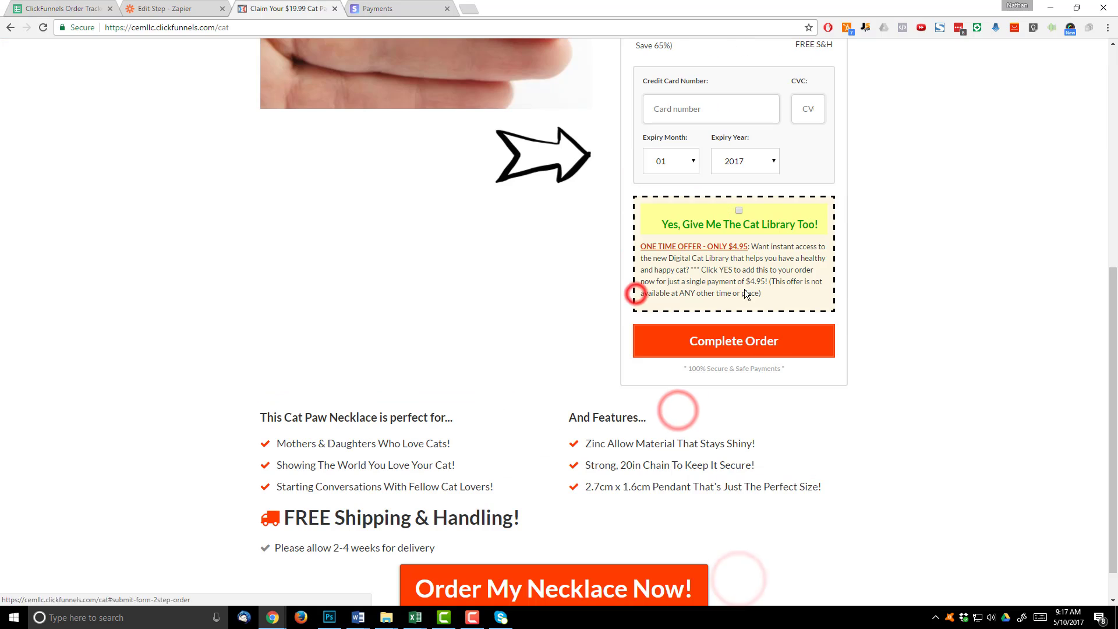
click(720, 102)
key(ctrl+v)
click(818, 103)
text(123)
click(751, 163)
click(751, 192)
click(750, 340)
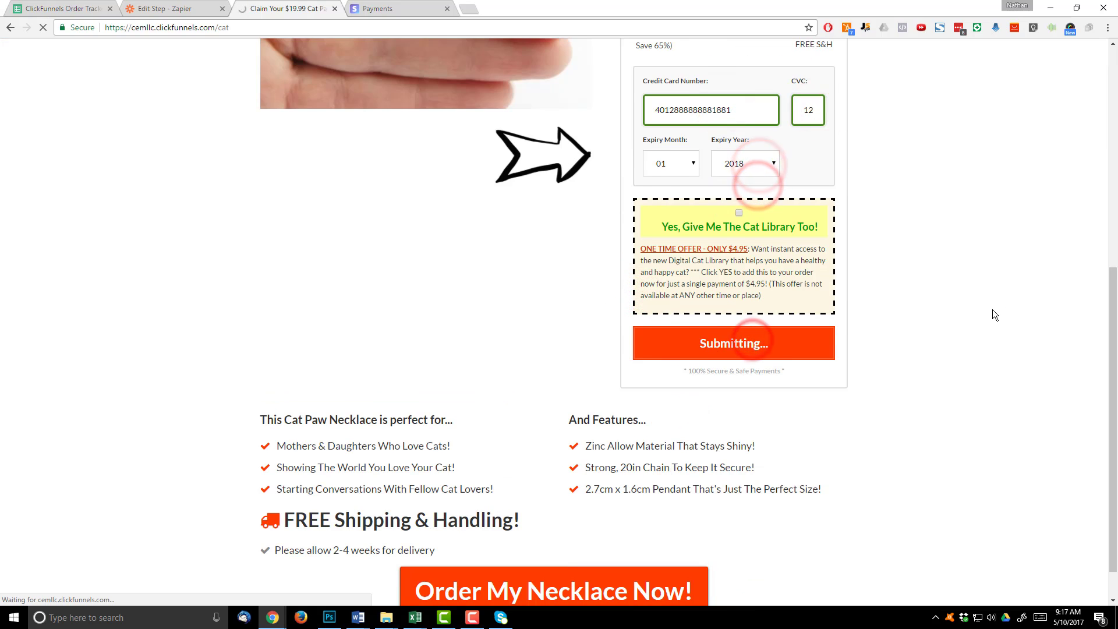
- Add both upsells, 2 pairs of cat paw stud earrings and 1 pair of fancy cat earrings, and check the receipt
scroll(849, 257, down, 10)
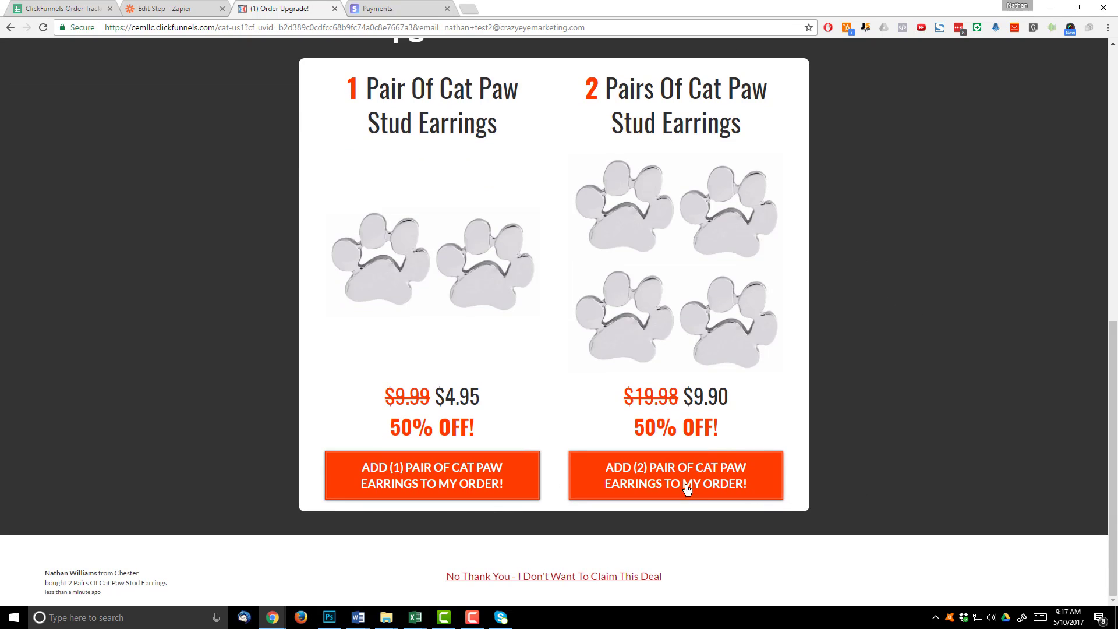
click(699, 488)
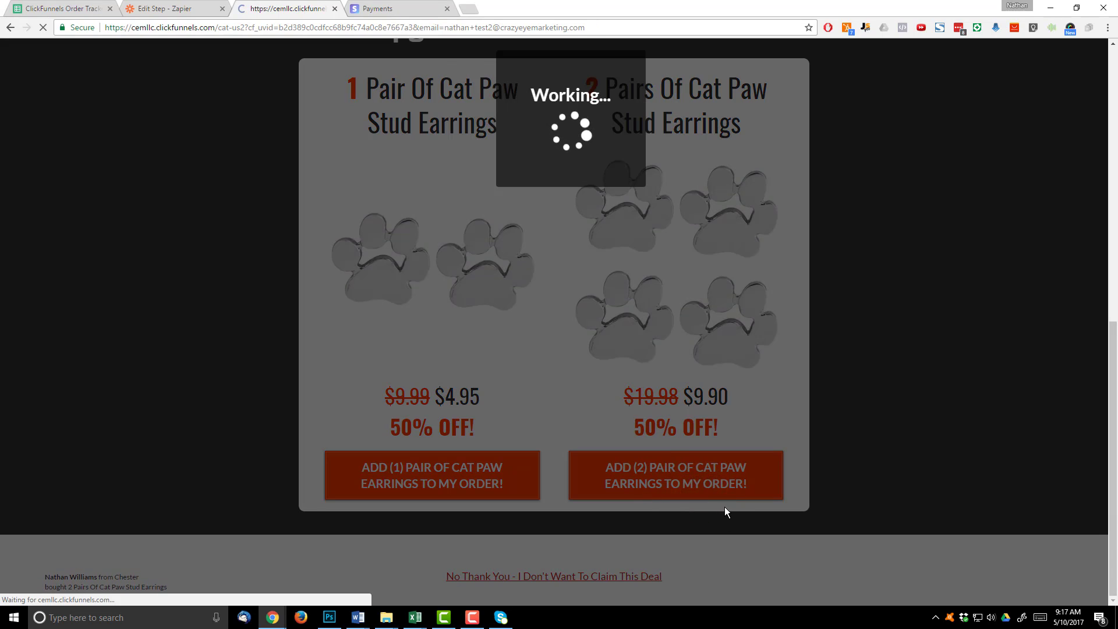
scroll(563, 279, down, 10)
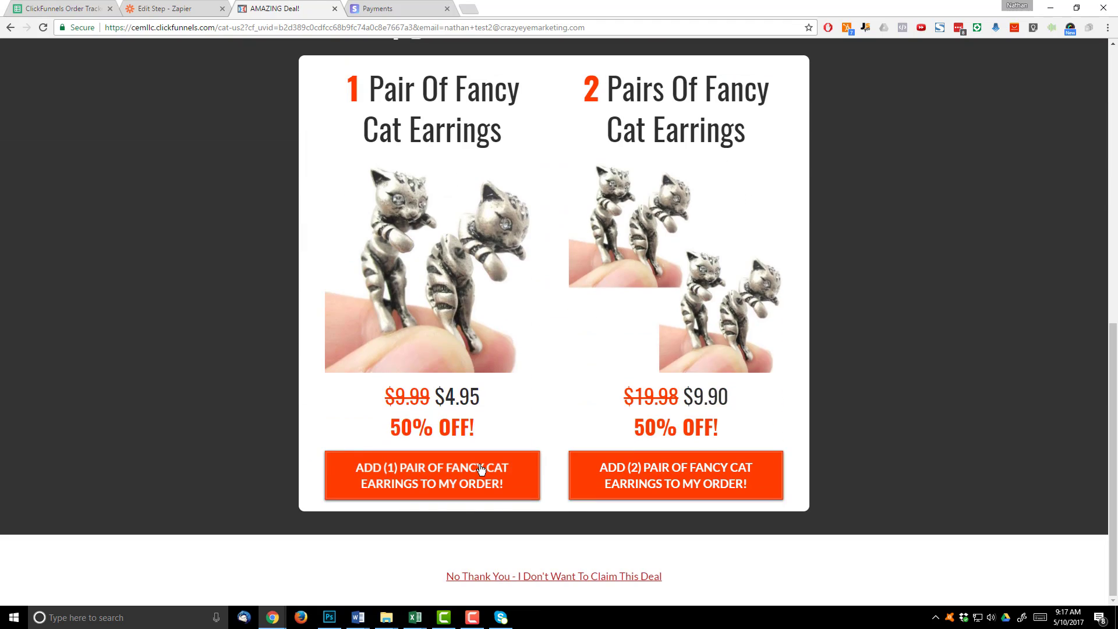
click(480, 465)
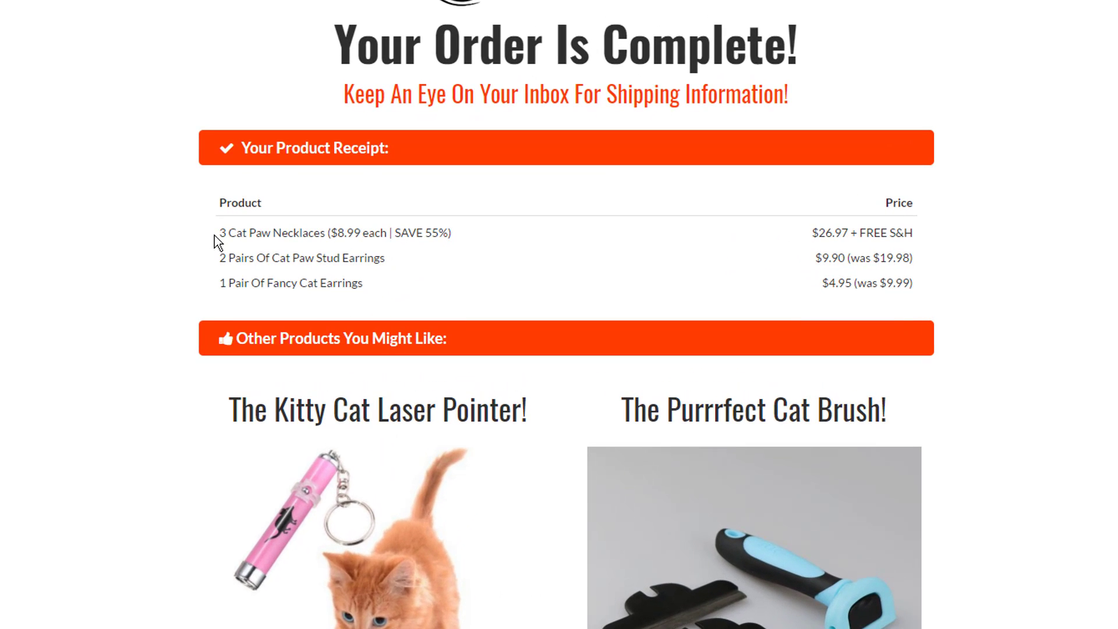
drag(224, 234, 477, 238)
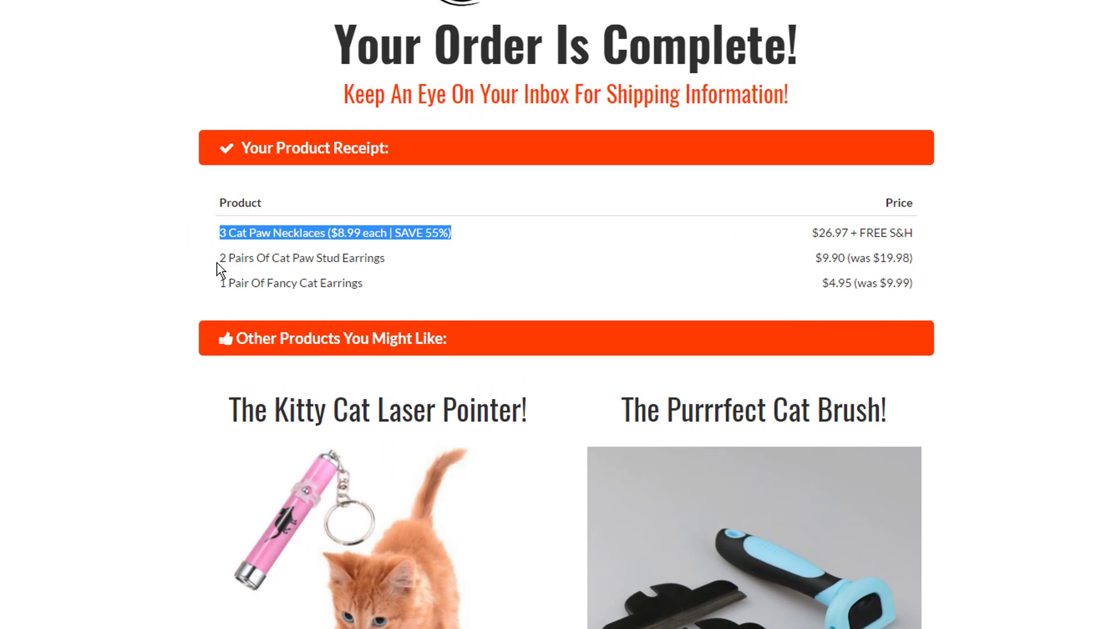
drag(219, 258, 387, 258)
drag(220, 283, 373, 282)
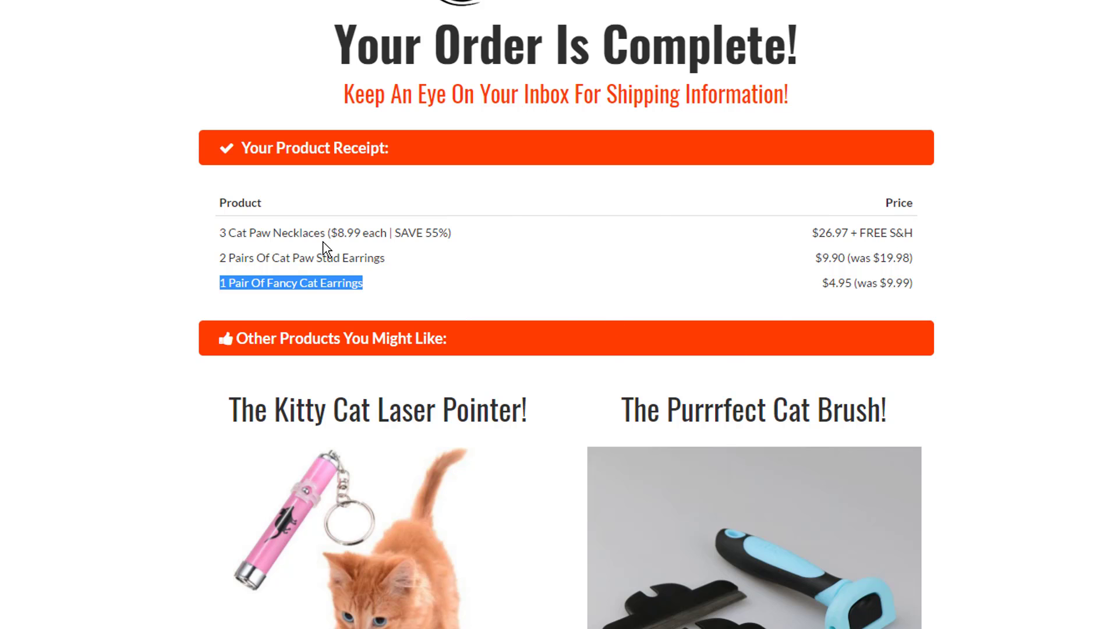
click(400, 226)
- Auto-fit columns A and B, then check the three new orders' product names and paid amounts
click(76, 7)
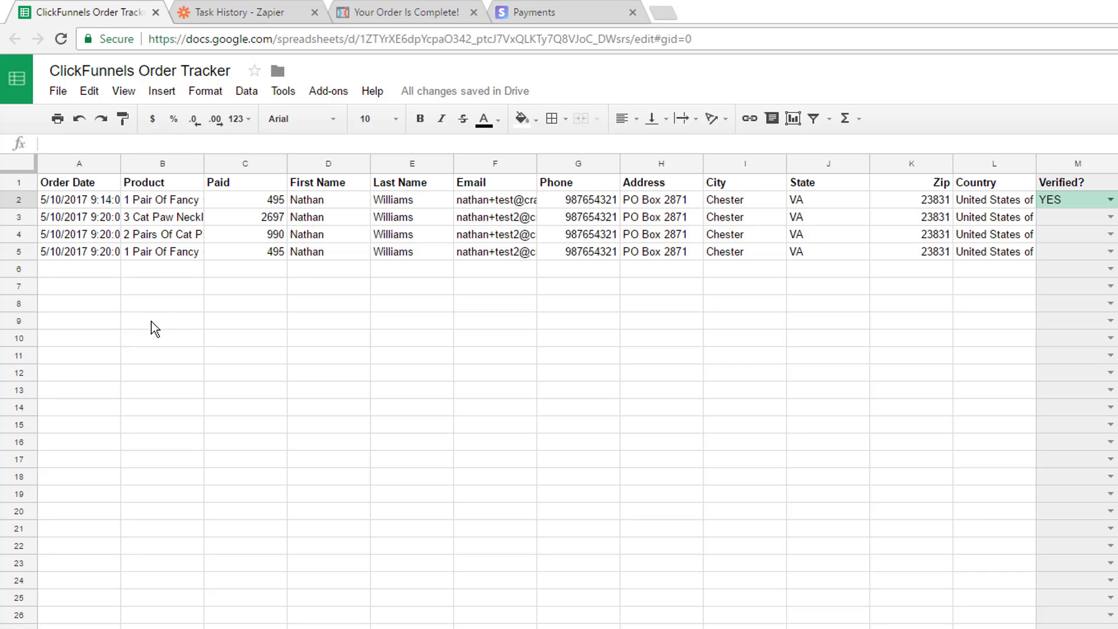
double_click(119, 163)
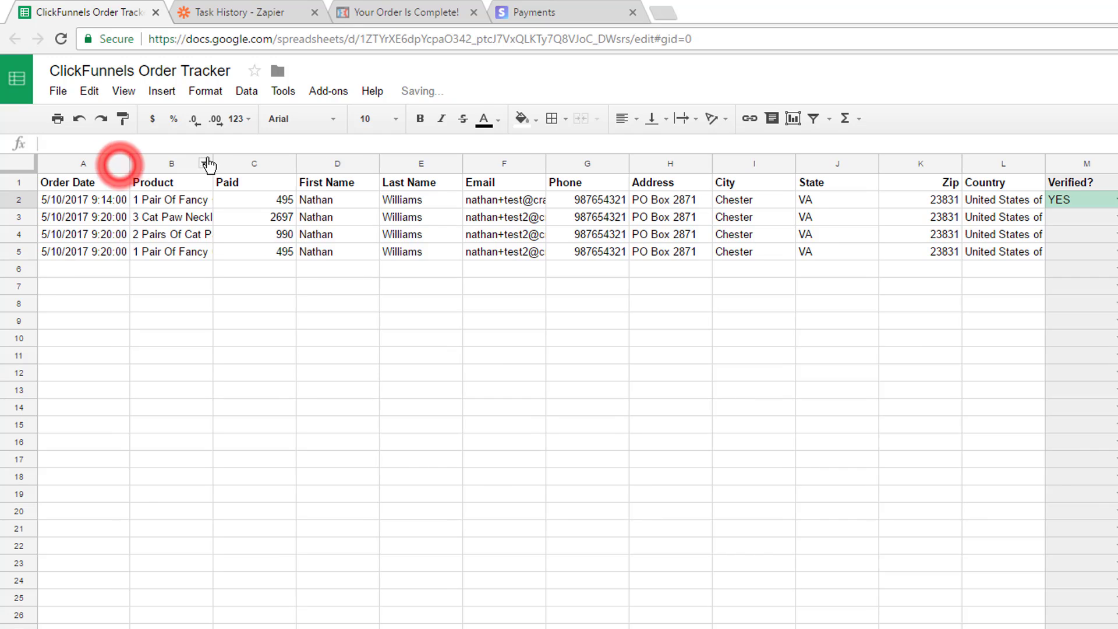
double_click(210, 163)
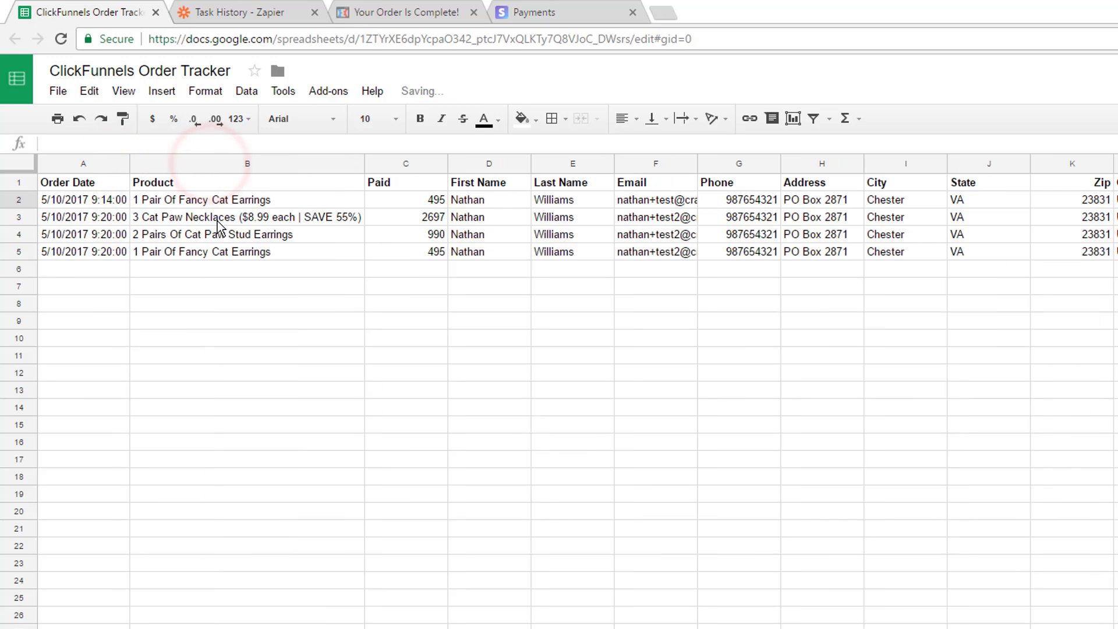
click(215, 217)
click(190, 236)
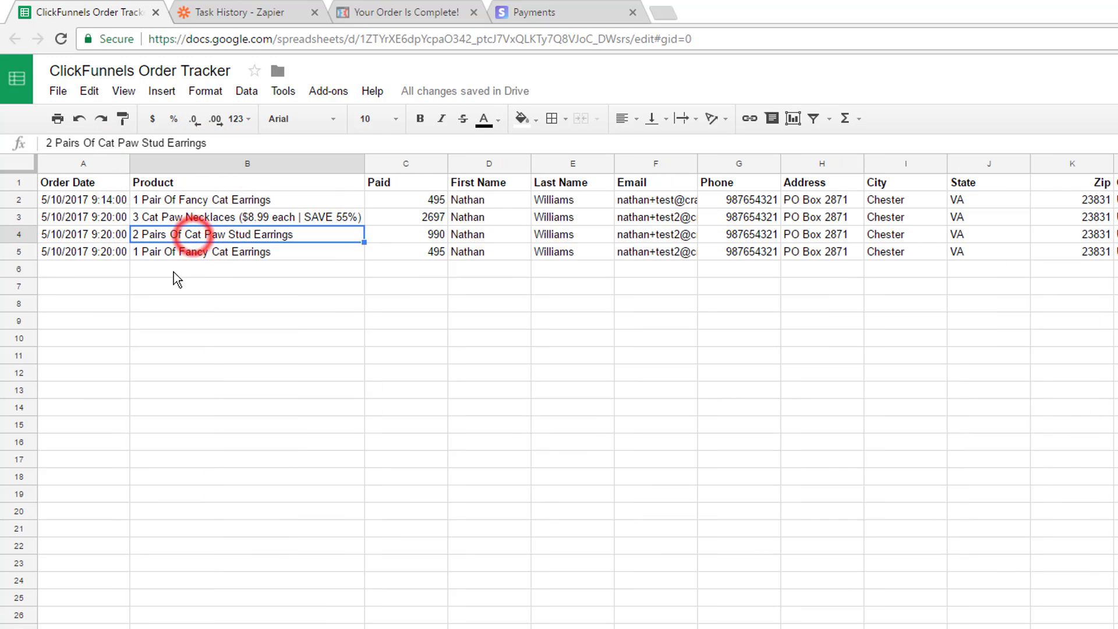
click(243, 251)
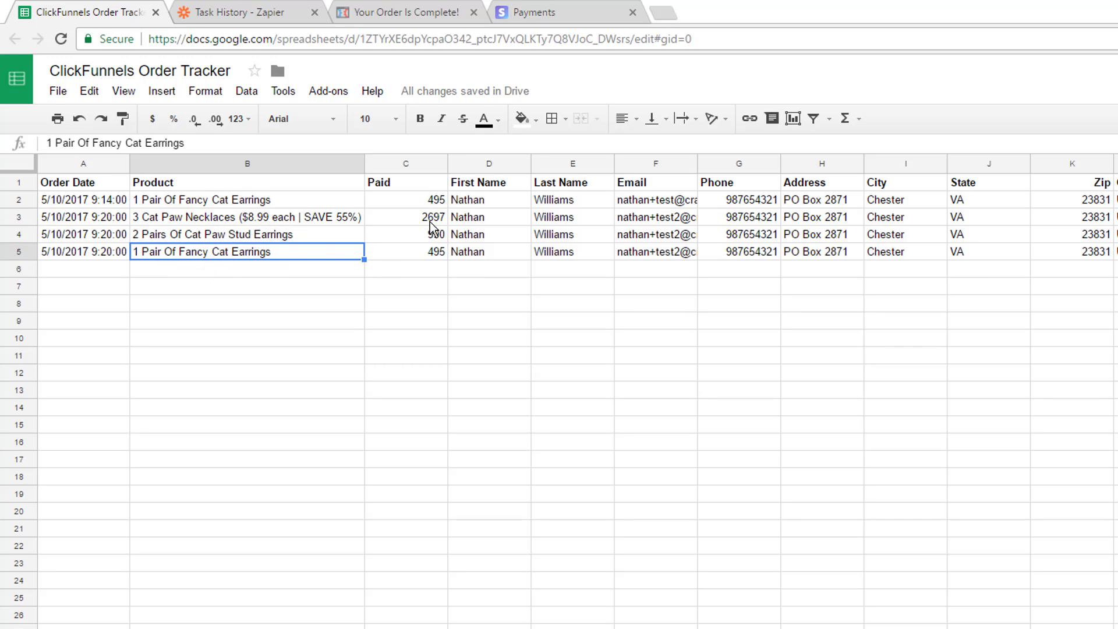
drag(430, 219, 442, 252)
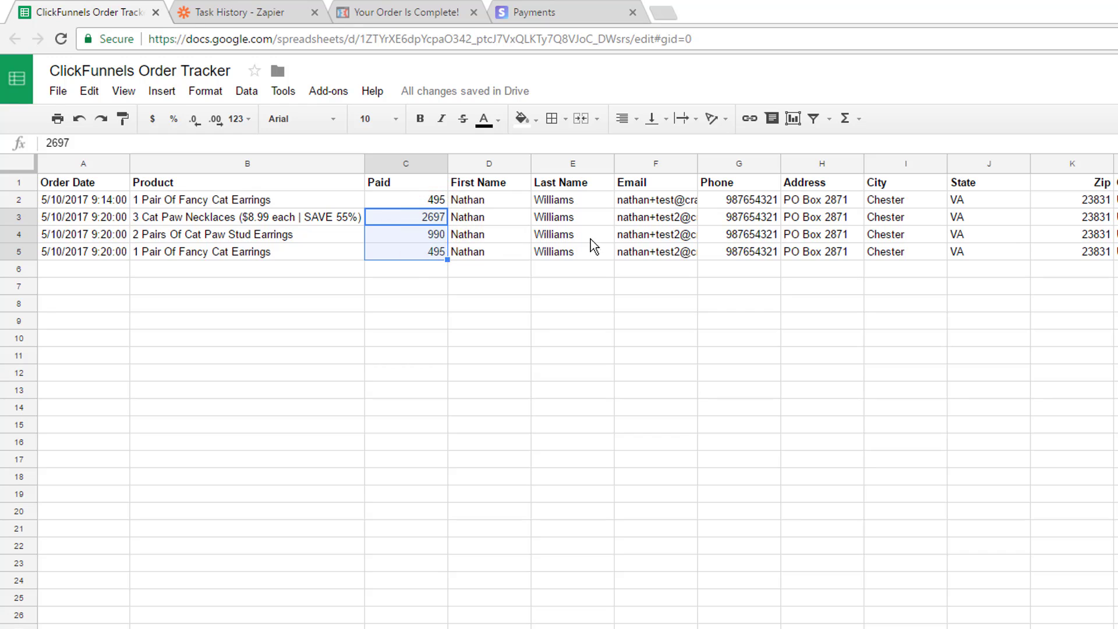